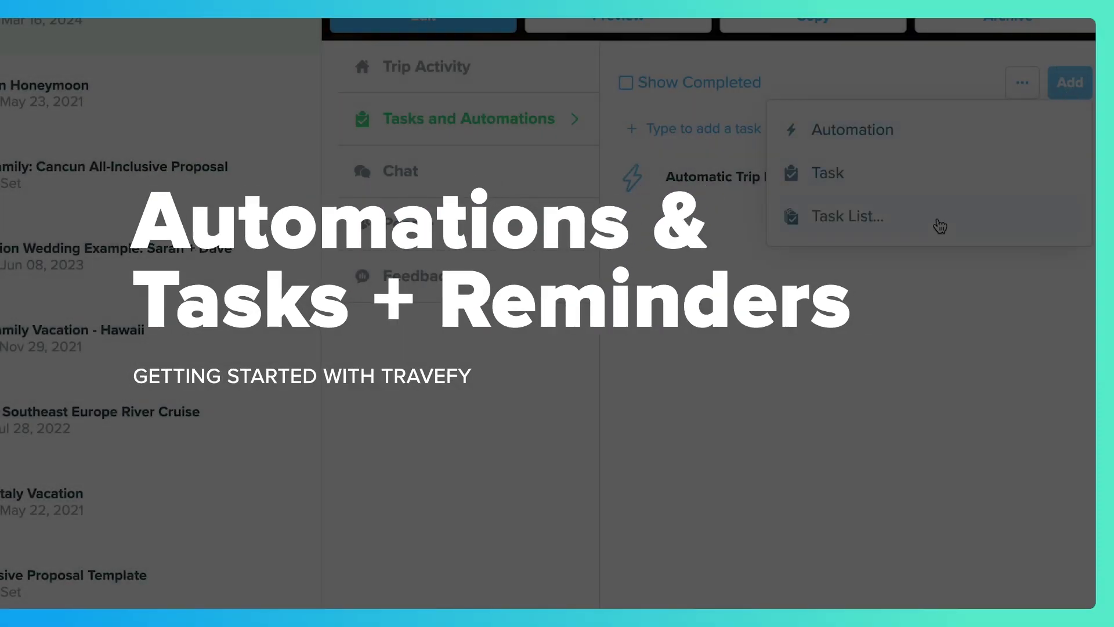
- Import the Pre & Post Trip Task List (Sharing) from the Add menu's task list options
{"action": "left_click", "coordinate": [939, 224]}
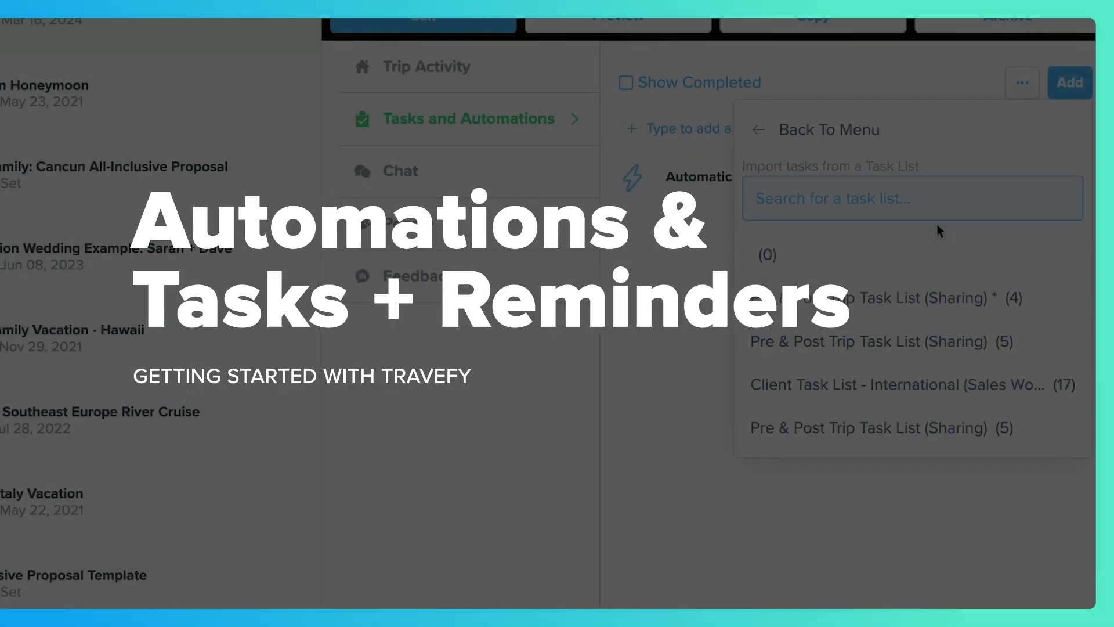
{"action": "left_click", "coordinate": [921, 342]}
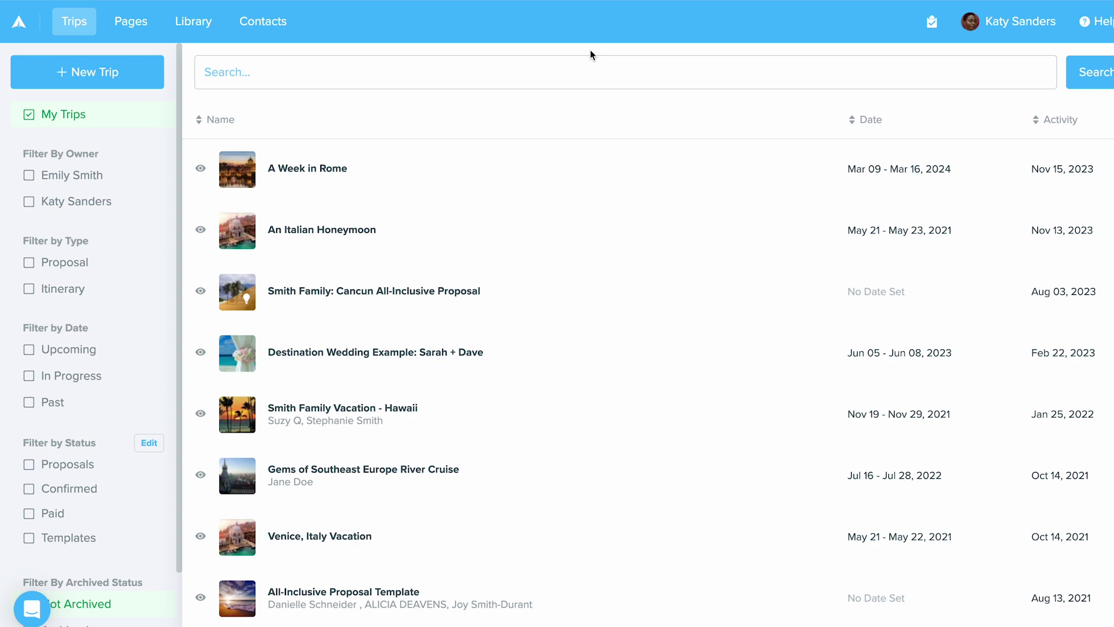
- Go to the Contacts page listing the three saved contacts
{"action": "left_click", "coordinate": [270, 23]}
{"action": "left_click", "coordinate": [264, 30]}
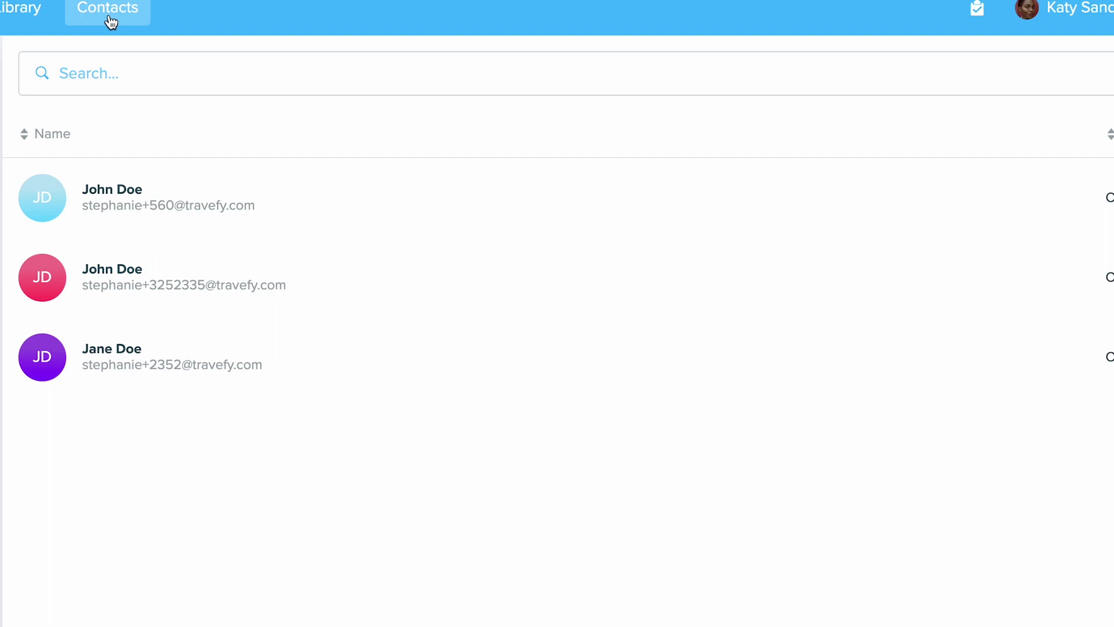
- Open the first contact's record, check its Tasks Add options, then return to the trips list
{"action": "left_click", "coordinate": [111, 22]}
{"action": "left_click", "coordinate": [203, 201]}
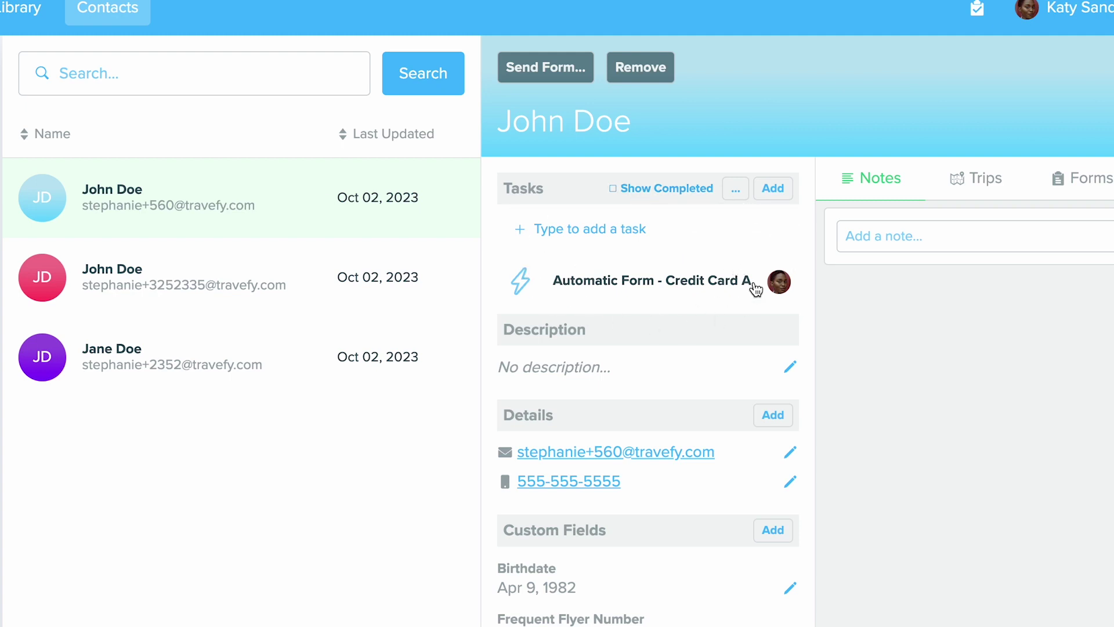
{"action": "left_click", "coordinate": [774, 190]}
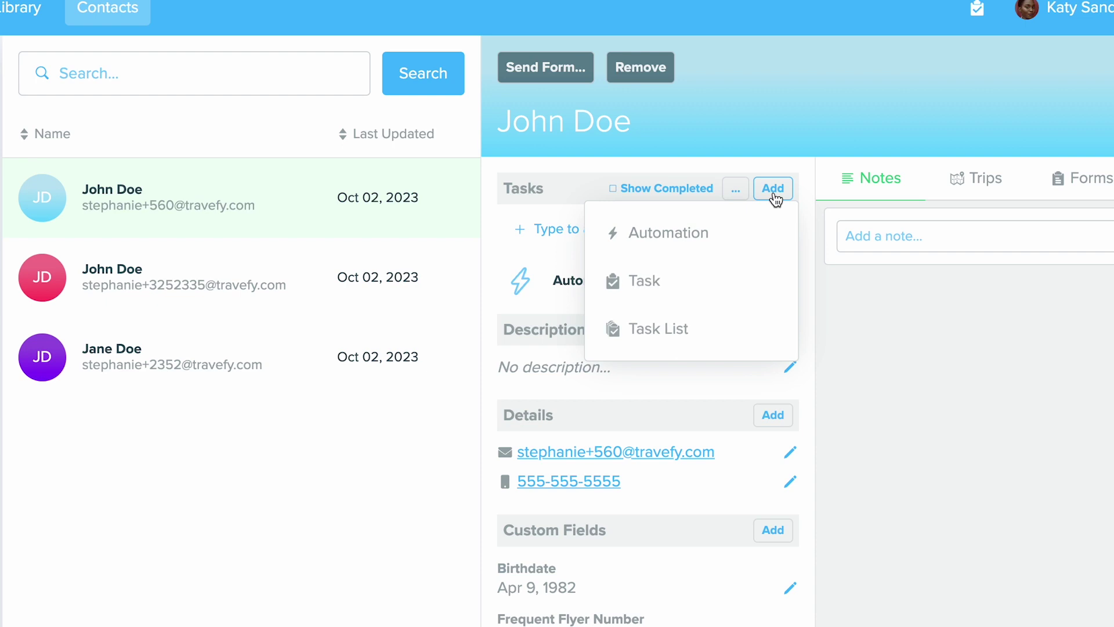
{"action": "left_click", "coordinate": [835, 339]}
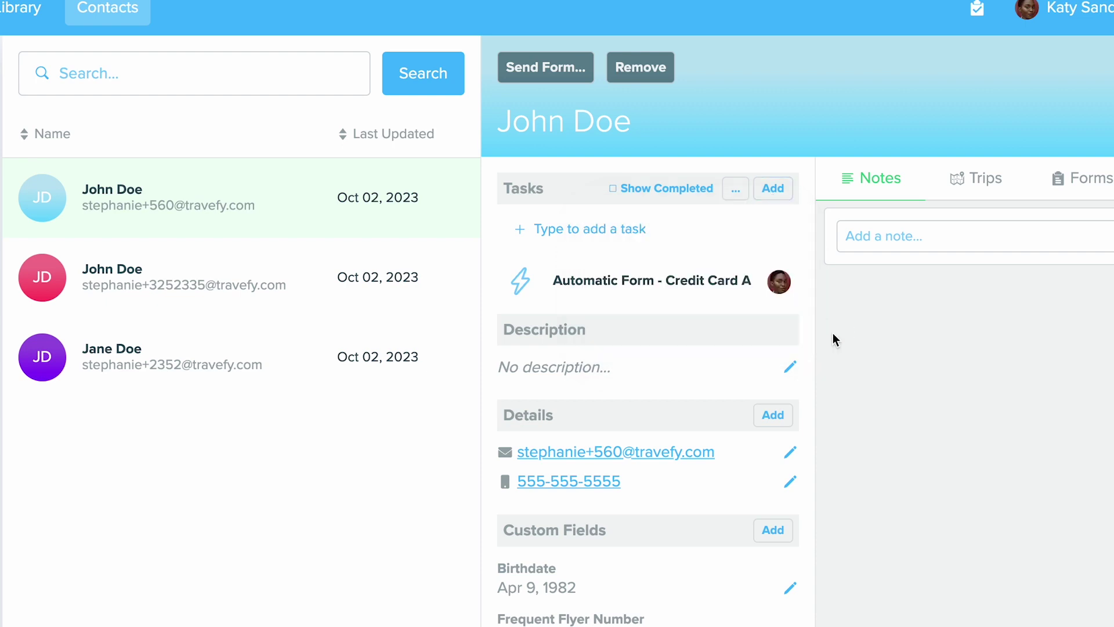
{"action": "left_click", "coordinate": [2, 6]}
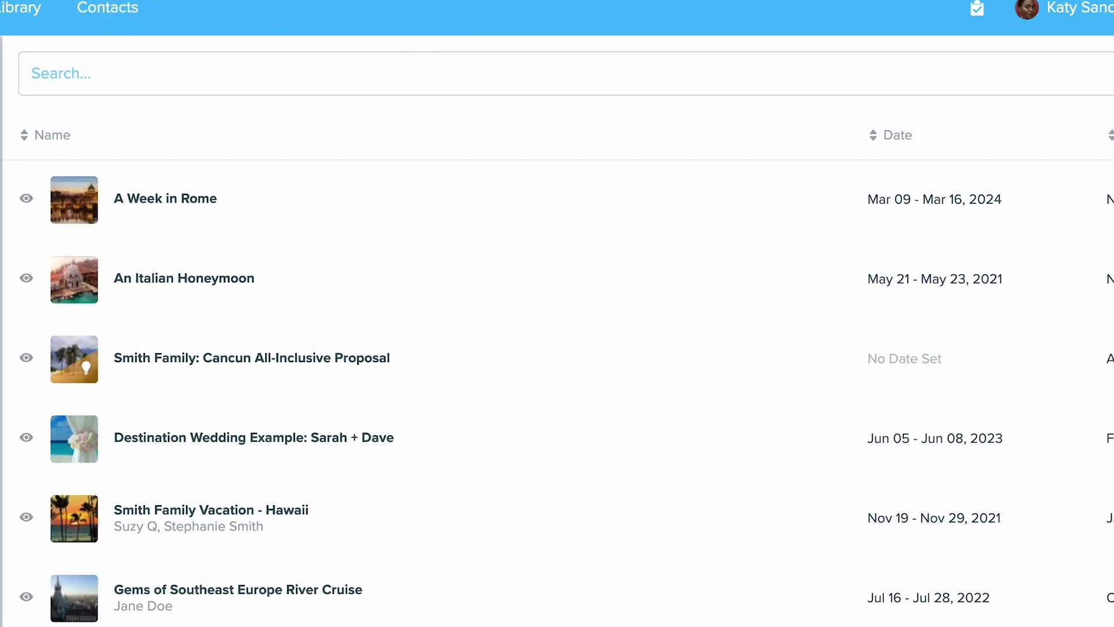
- Open A Week in Rome's Tasks and Automations section and review its Add options
{"action": "left_click", "coordinate": [140, 200]}
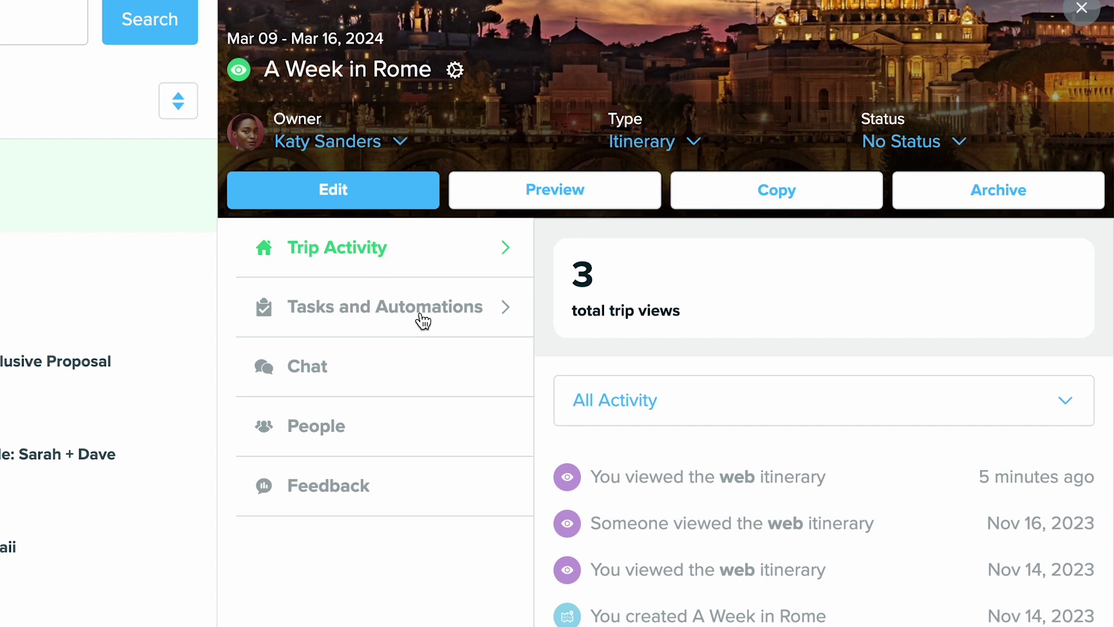
{"action": "left_click", "coordinate": [343, 314]}
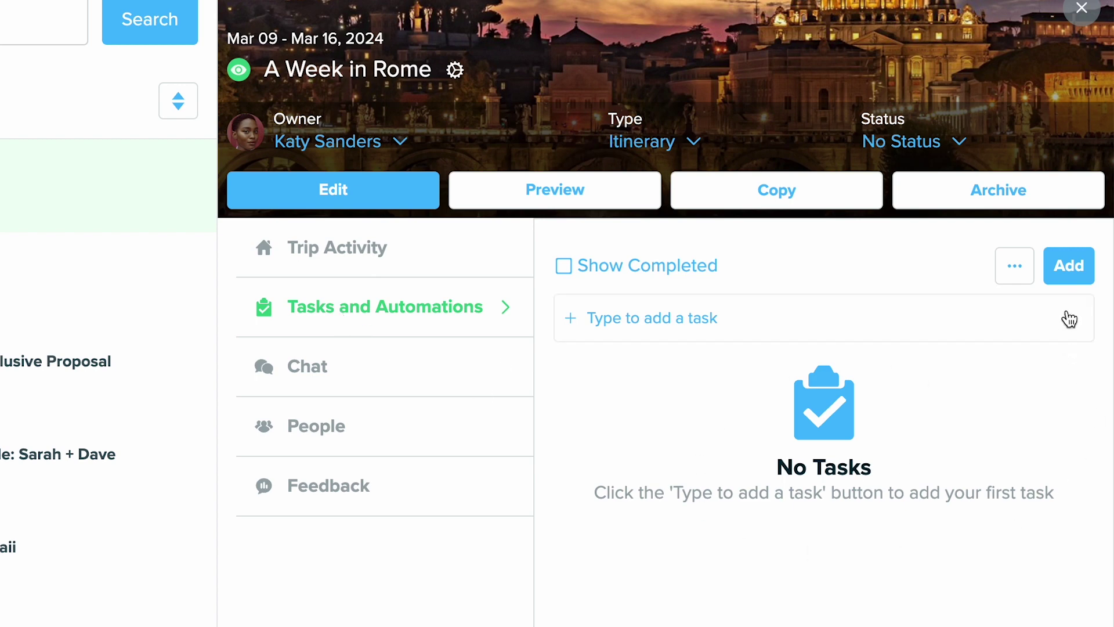
{"action": "left_click", "coordinate": [1067, 268]}
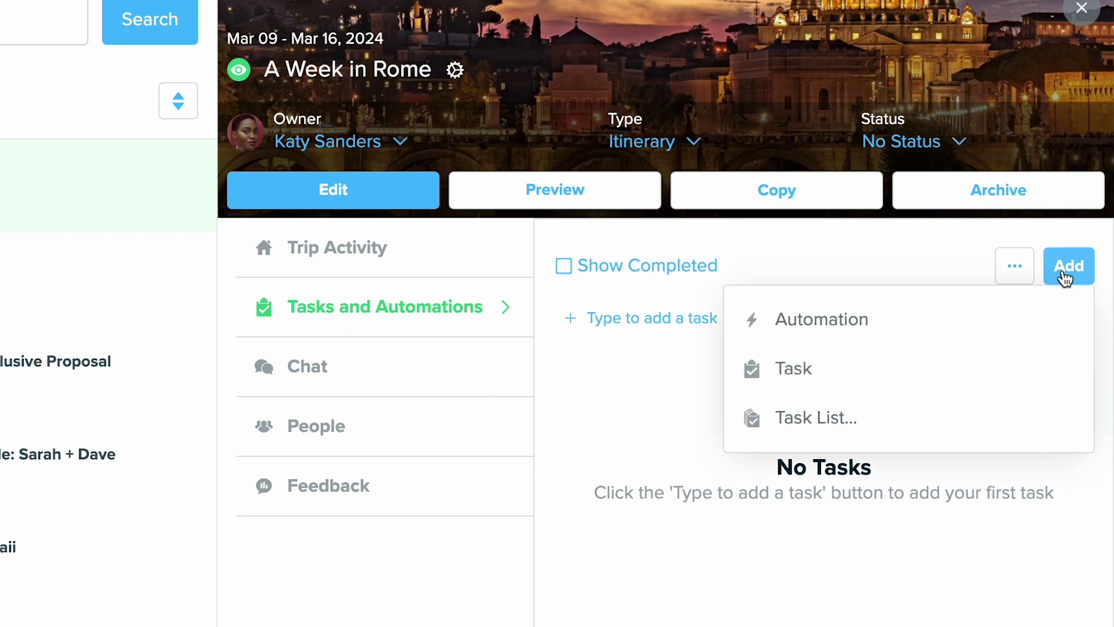
{"action": "left_click", "coordinate": [735, 615]}
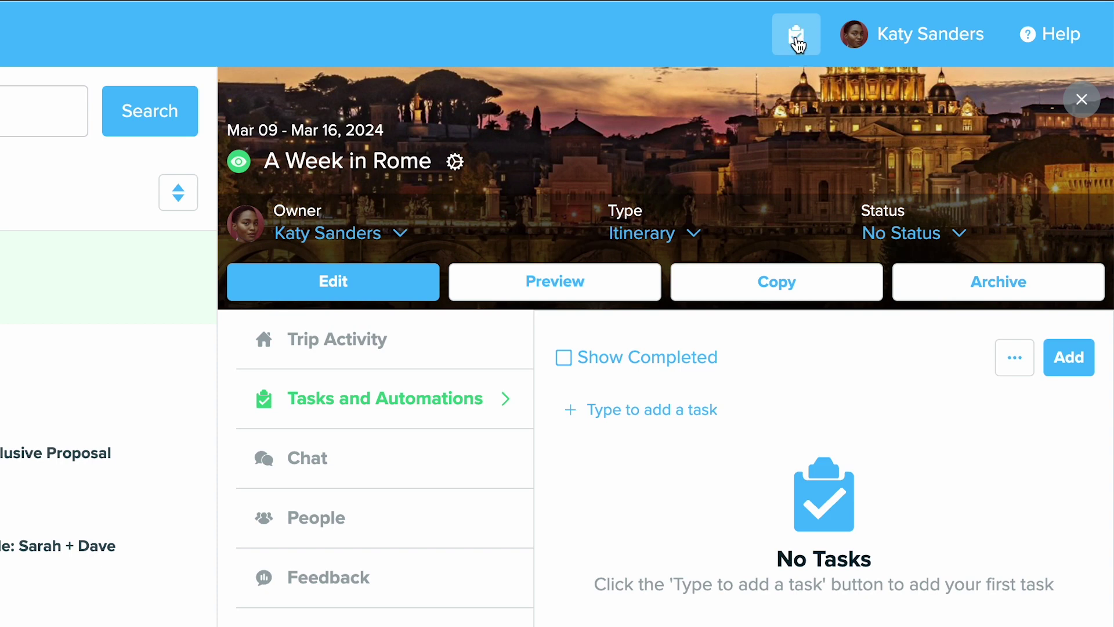
- Open the Tasks Due popup and view the full list of all tasks
{"action": "left_click", "coordinate": [797, 41]}
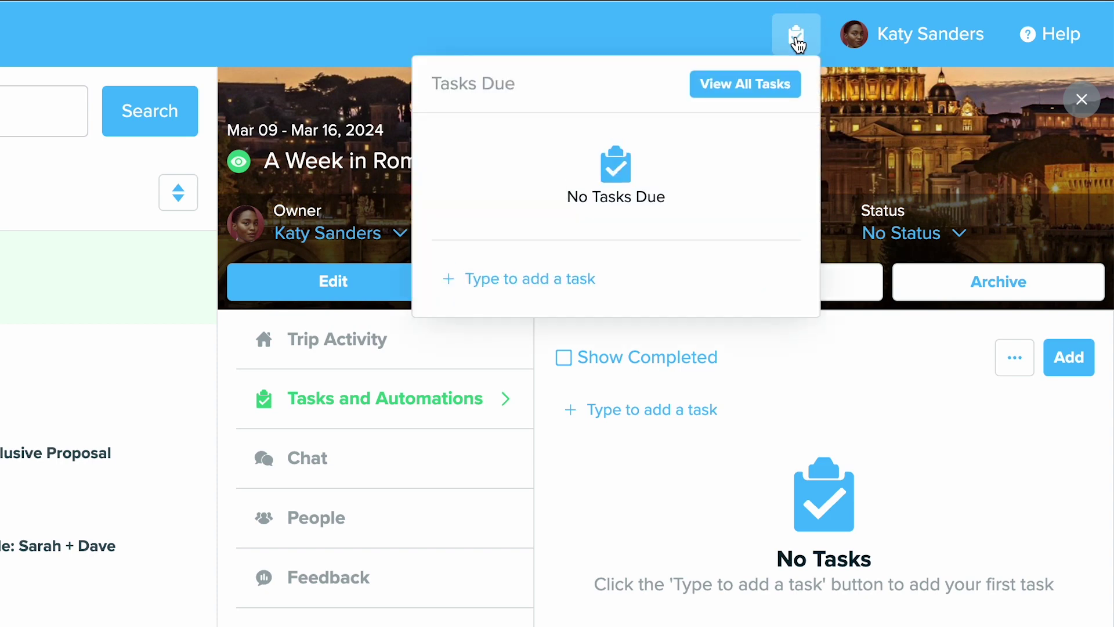
{"action": "left_click", "coordinate": [723, 98]}
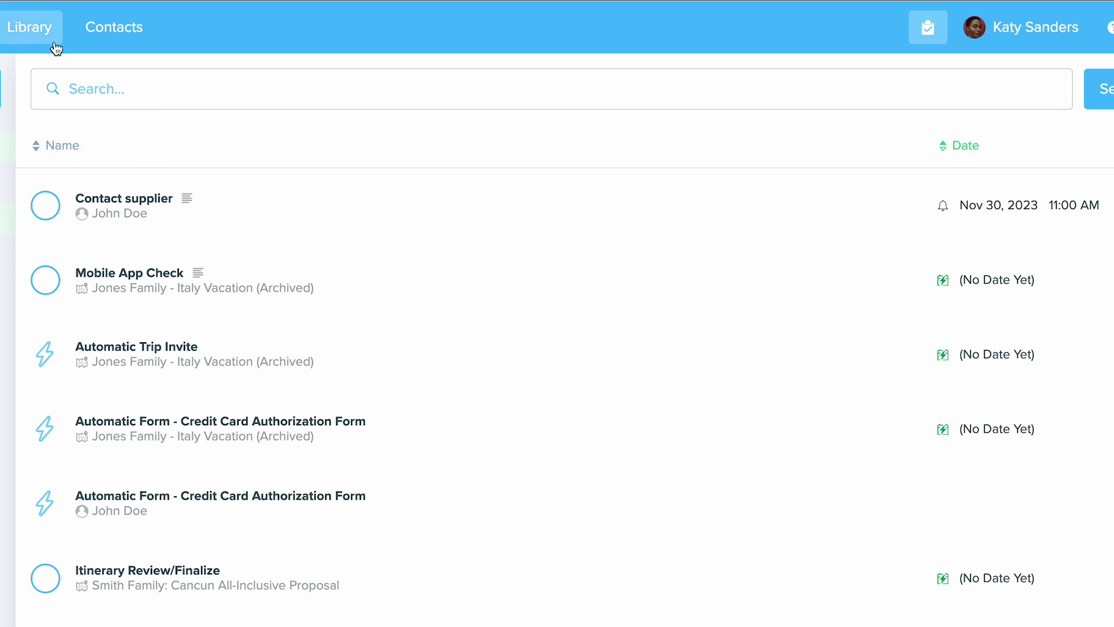
- Add a new automation to the first contact and start searching for a form to send
{"action": "left_click", "coordinate": [122, 34]}
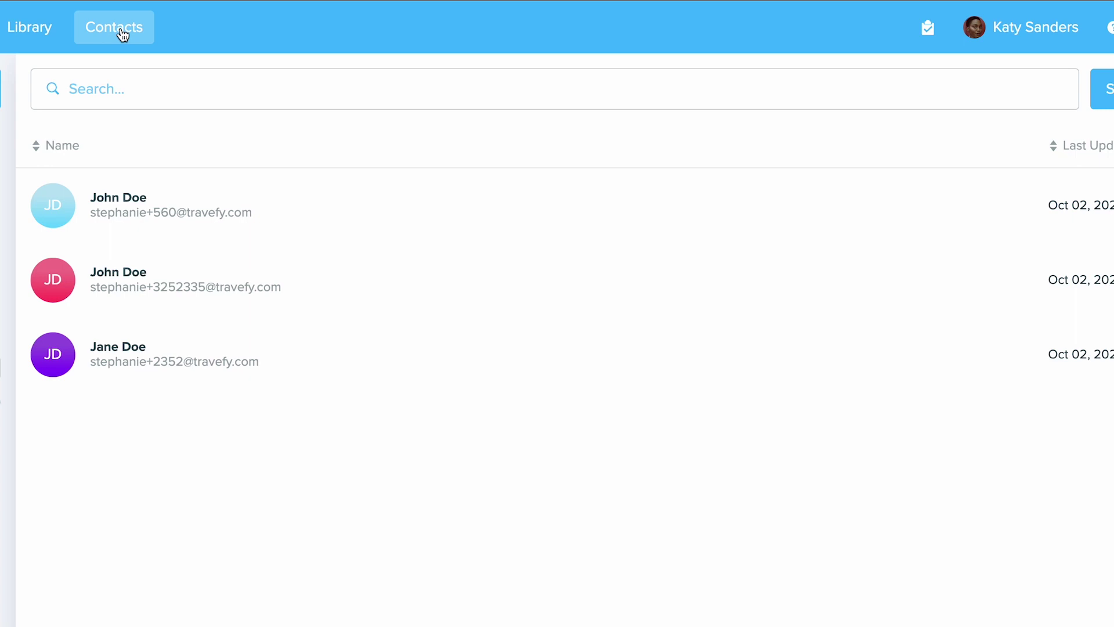
{"action": "left_click", "coordinate": [96, 201]}
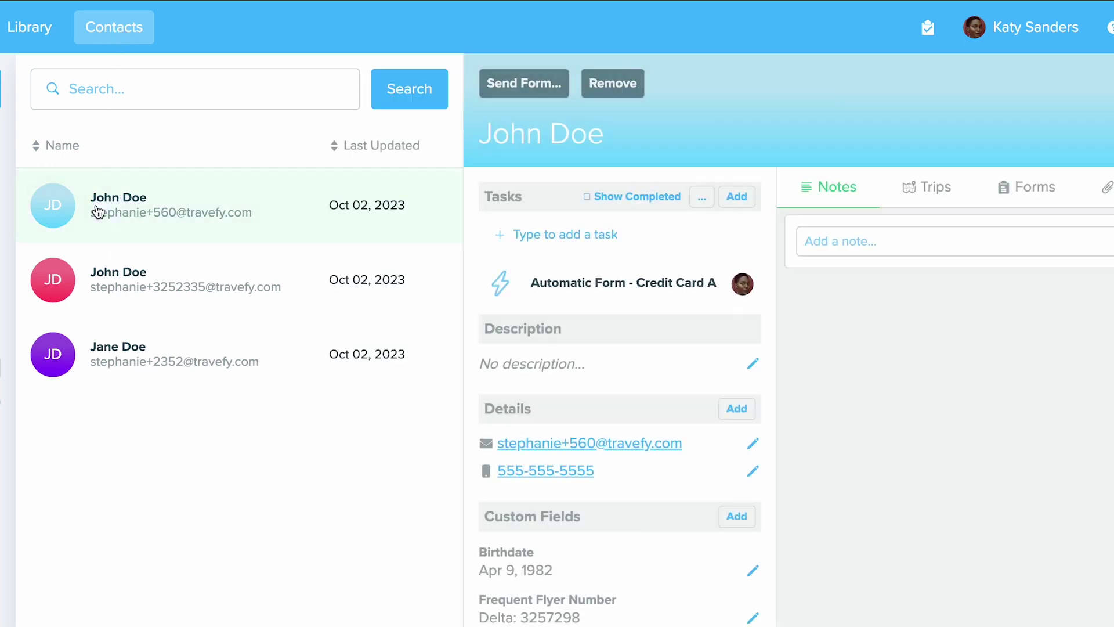
{"action": "left_click", "coordinate": [738, 198]}
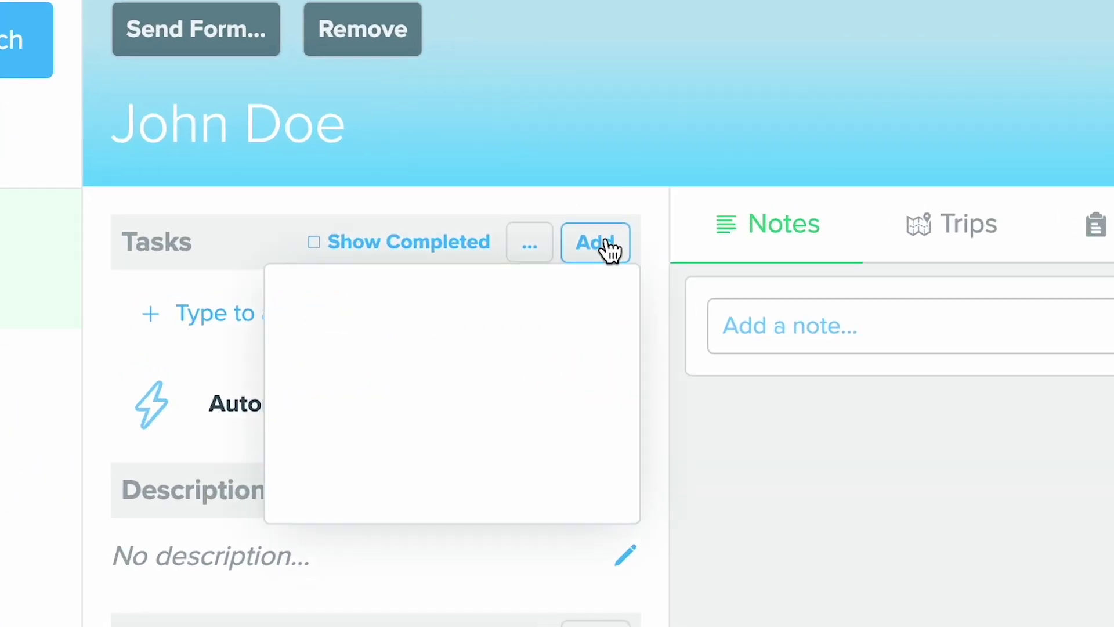
{"action": "left_click", "coordinate": [521, 339]}
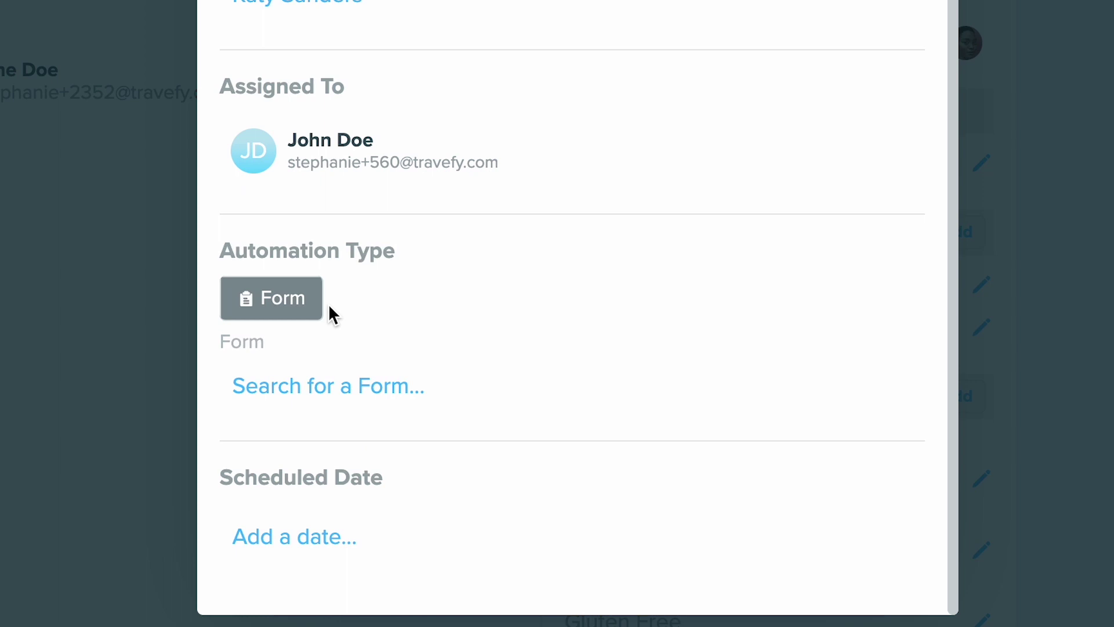
{"action": "left_click", "coordinate": [297, 395]}
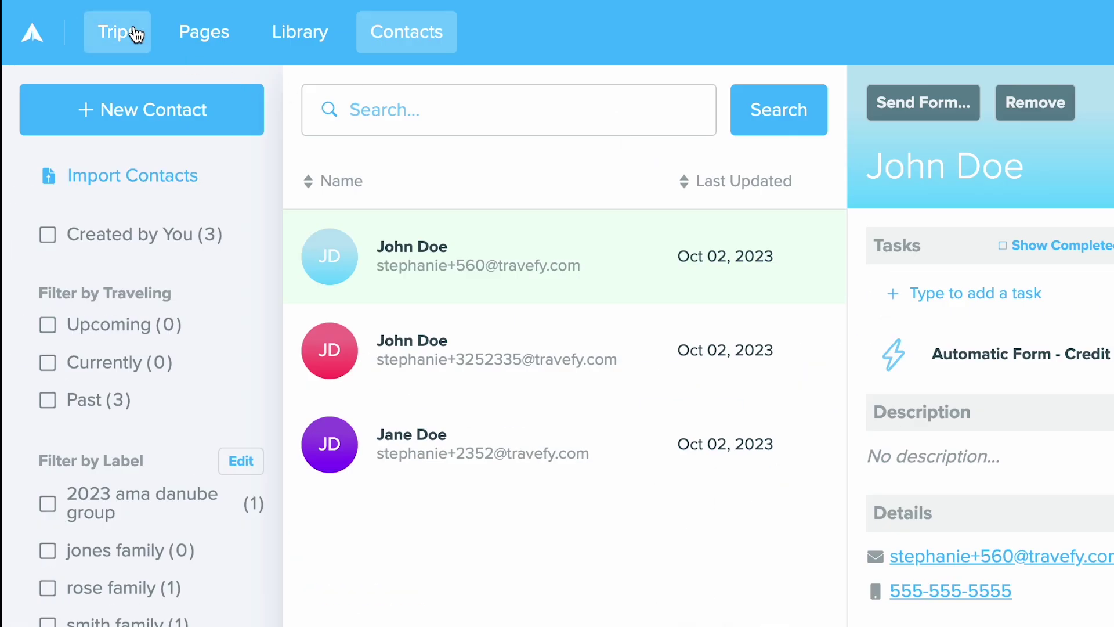
- Start a new automation in the A Week in Rome trip's Tasks and Automations
{"action": "left_click", "coordinate": [136, 35]}
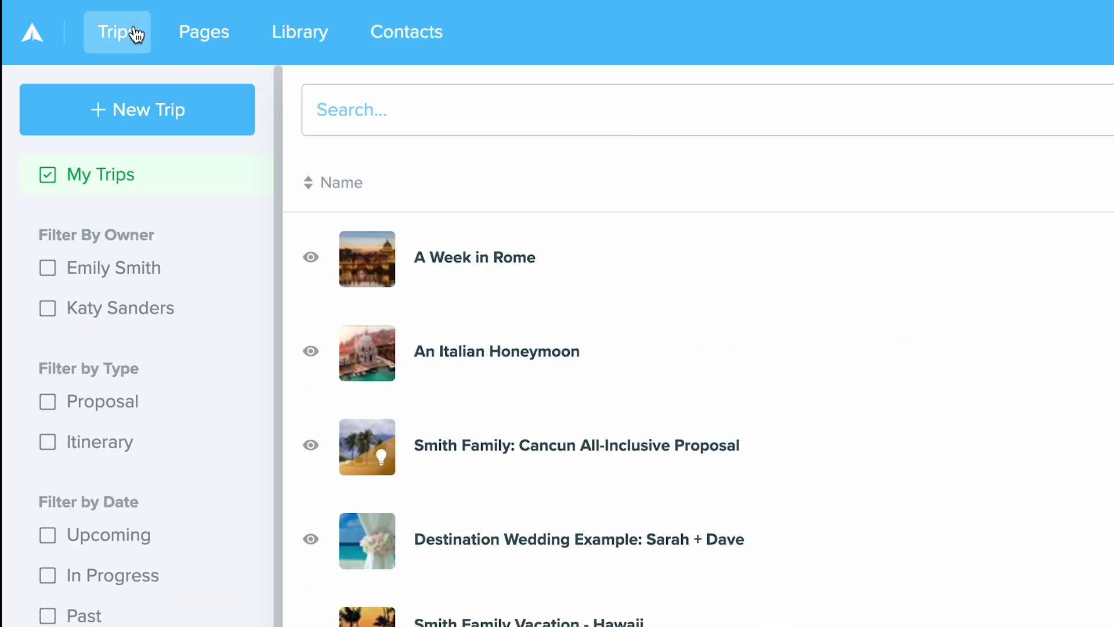
{"action": "left_click", "coordinate": [638, 261]}
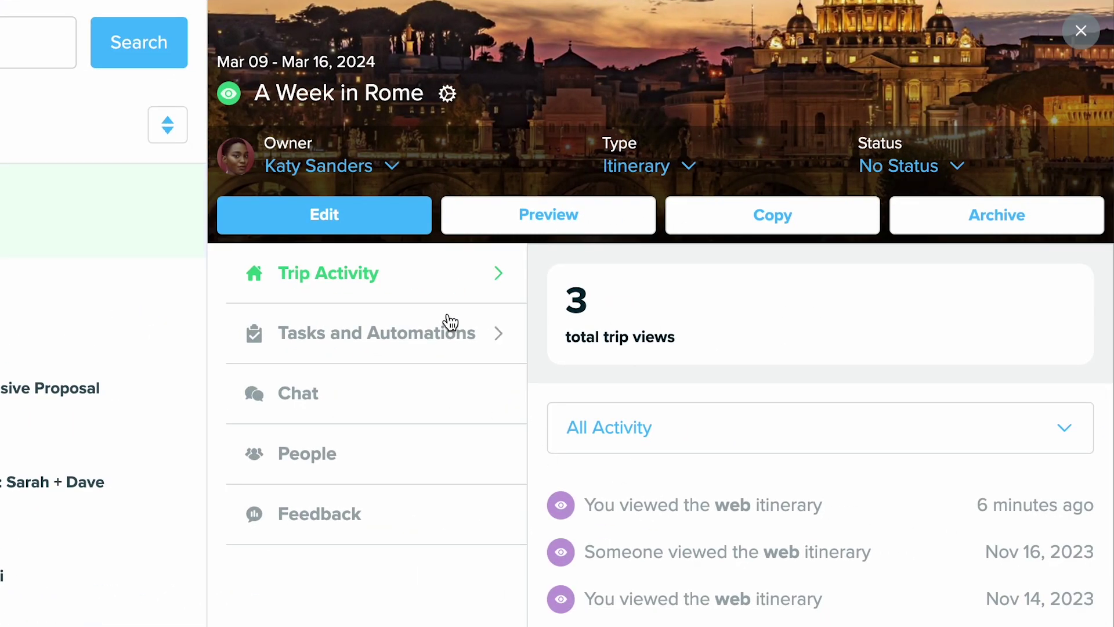
{"action": "left_click", "coordinate": [444, 336]}
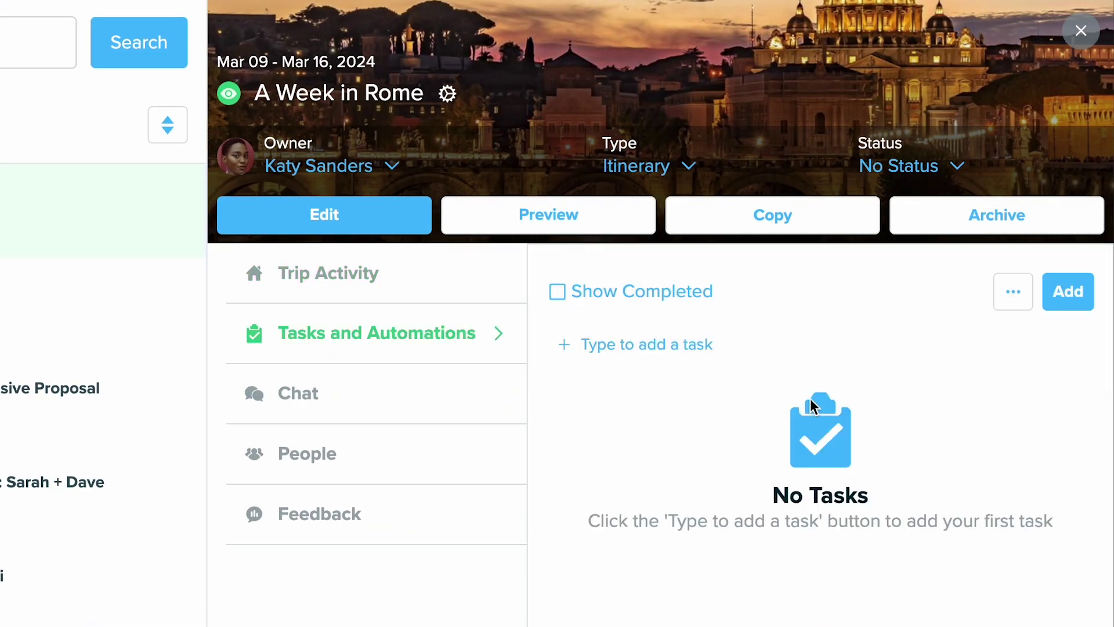
{"action": "left_click", "coordinate": [1070, 292]}
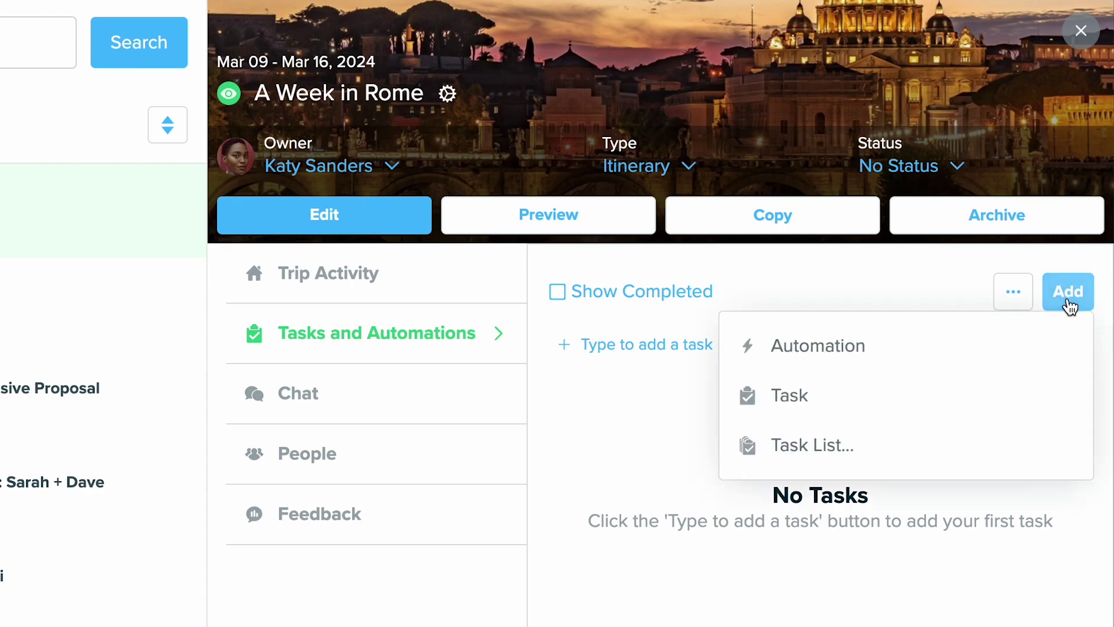
{"action": "left_click", "coordinate": [978, 350]}
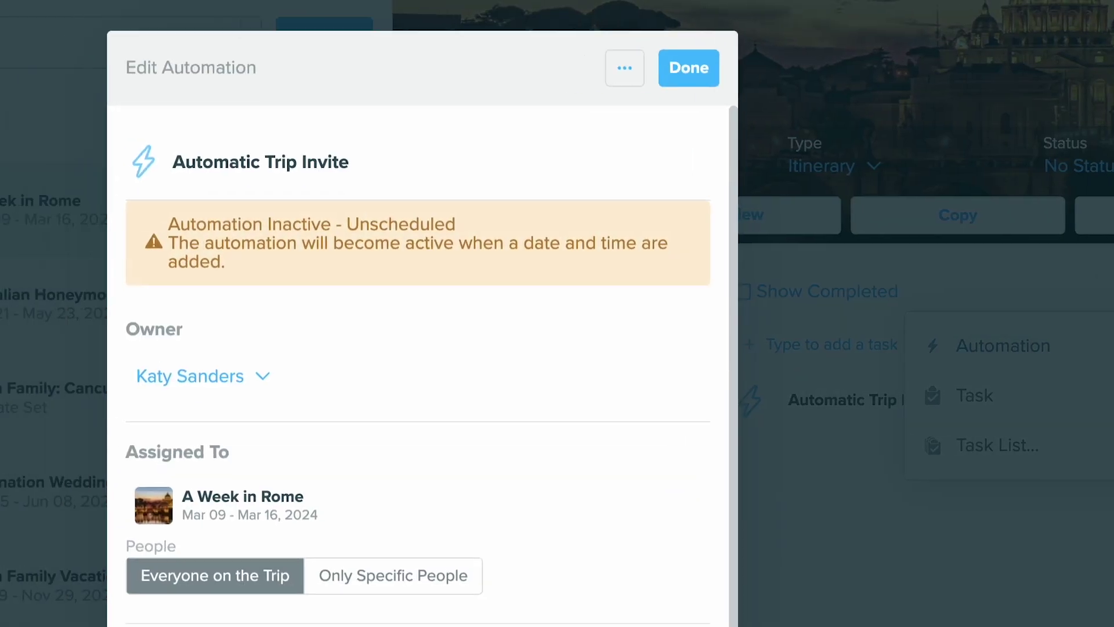
- Set the automation type to Email Trip Invite and review its message and date
{"action": "scroll", "coordinate": [449, 381], "scroll_direction": "down", "scroll_amount": 3}
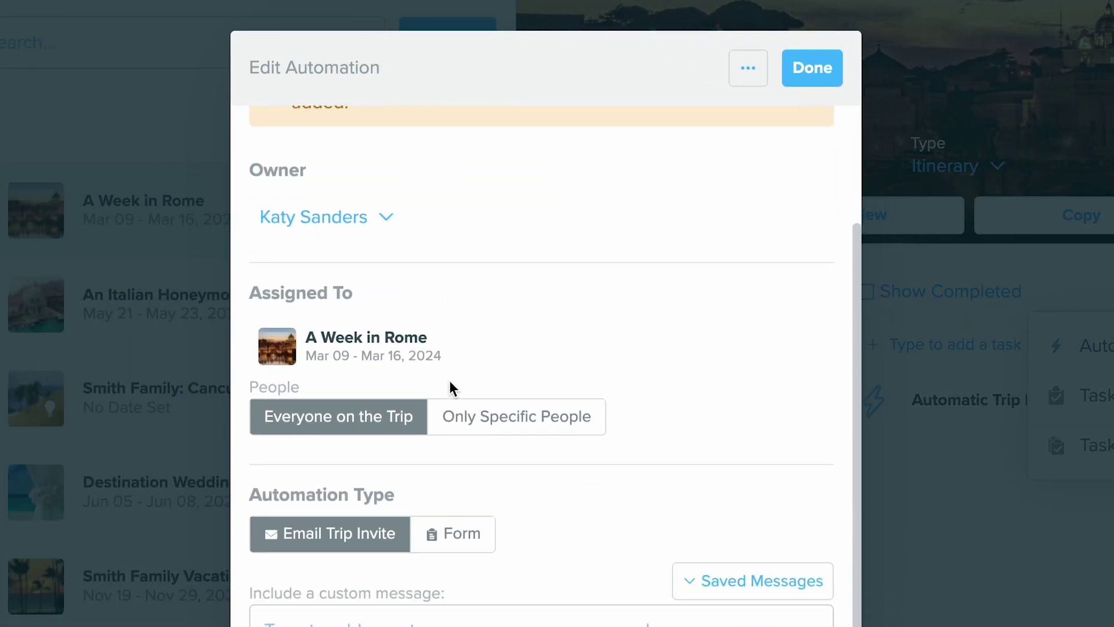
{"action": "scroll", "coordinate": [449, 380], "scroll_direction": "down", "scroll_amount": 1}
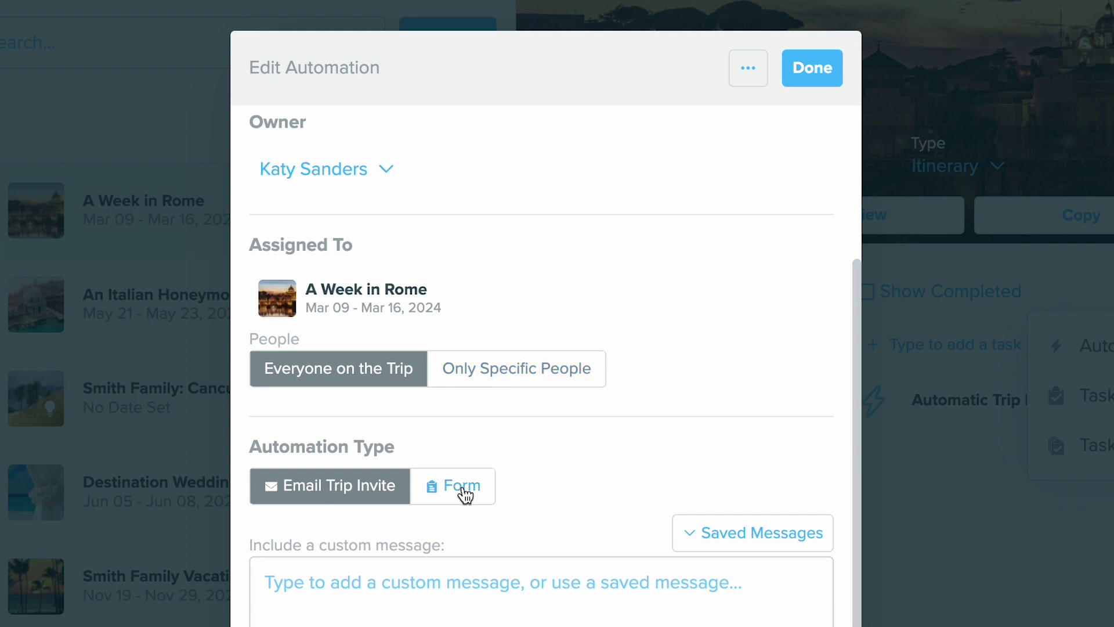
{"action": "scroll", "coordinate": [464, 496], "scroll_direction": "down", "scroll_amount": 1}
{"action": "left_click", "coordinate": [465, 456]}
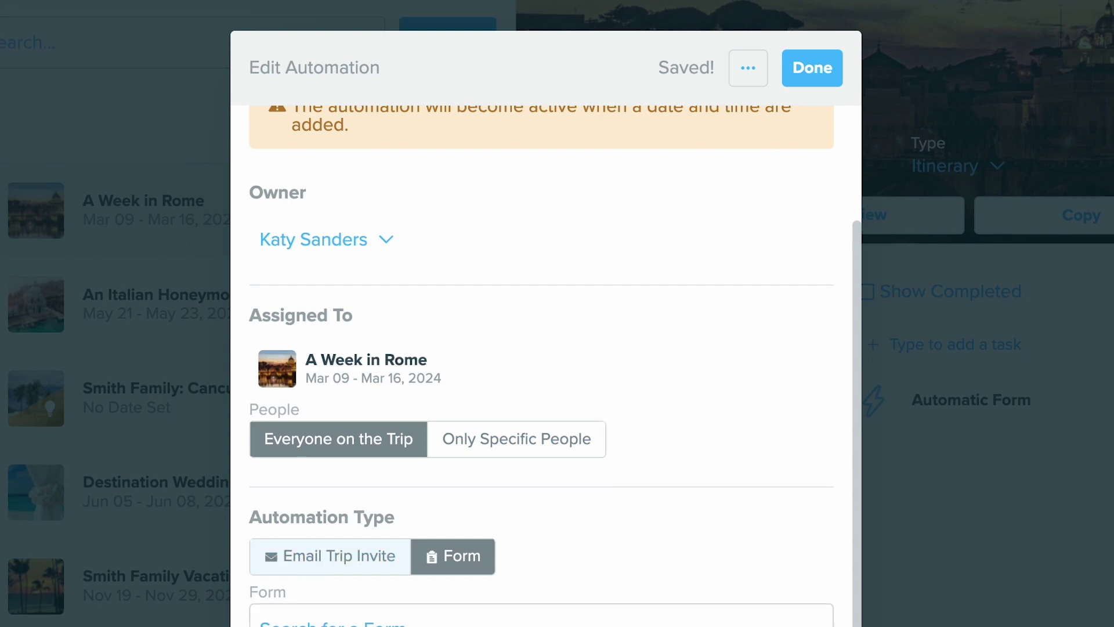
{"action": "left_click", "coordinate": [328, 575]}
{"action": "scroll", "coordinate": [349, 566], "scroll_direction": "down", "scroll_amount": 6}
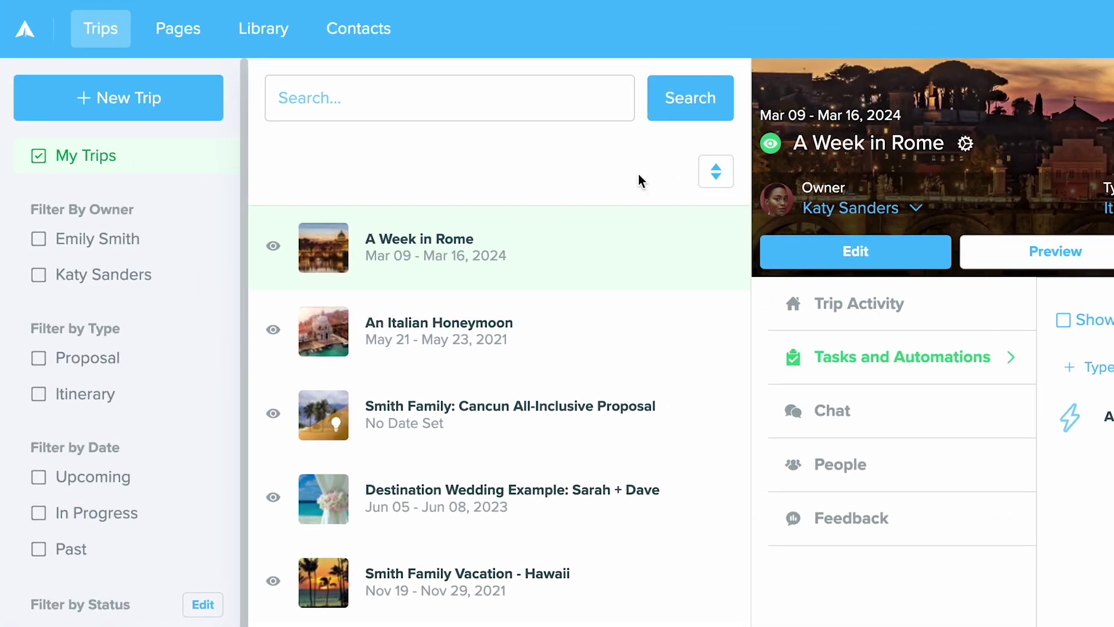
- Create a new Task List item from the Library's New Library Item menu
{"action": "left_click", "coordinate": [277, 30]}
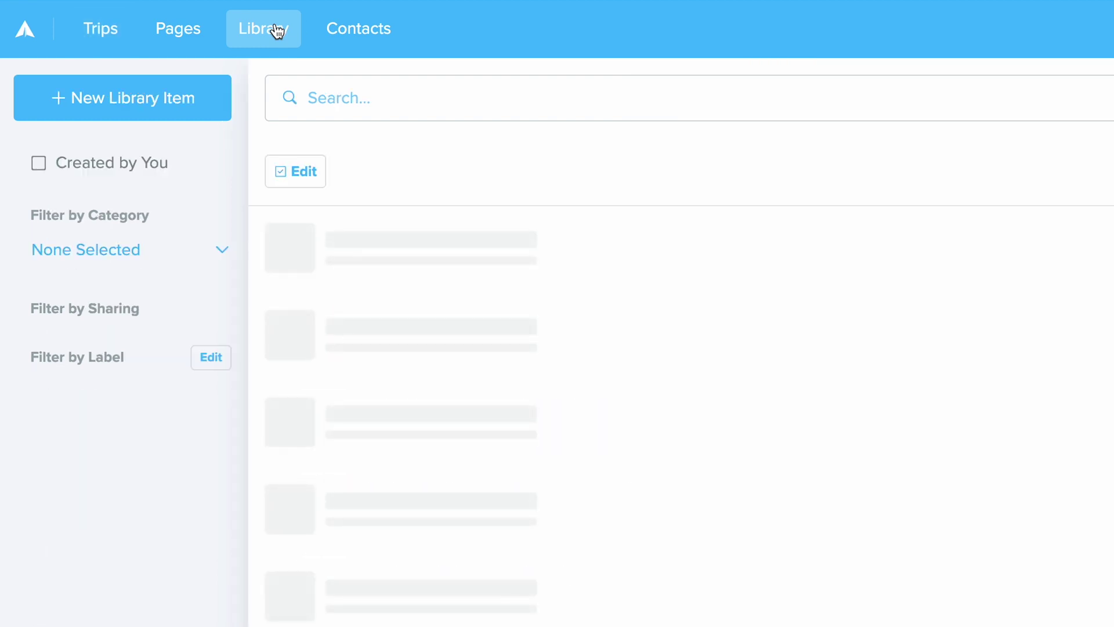
{"action": "left_click", "coordinate": [211, 103]}
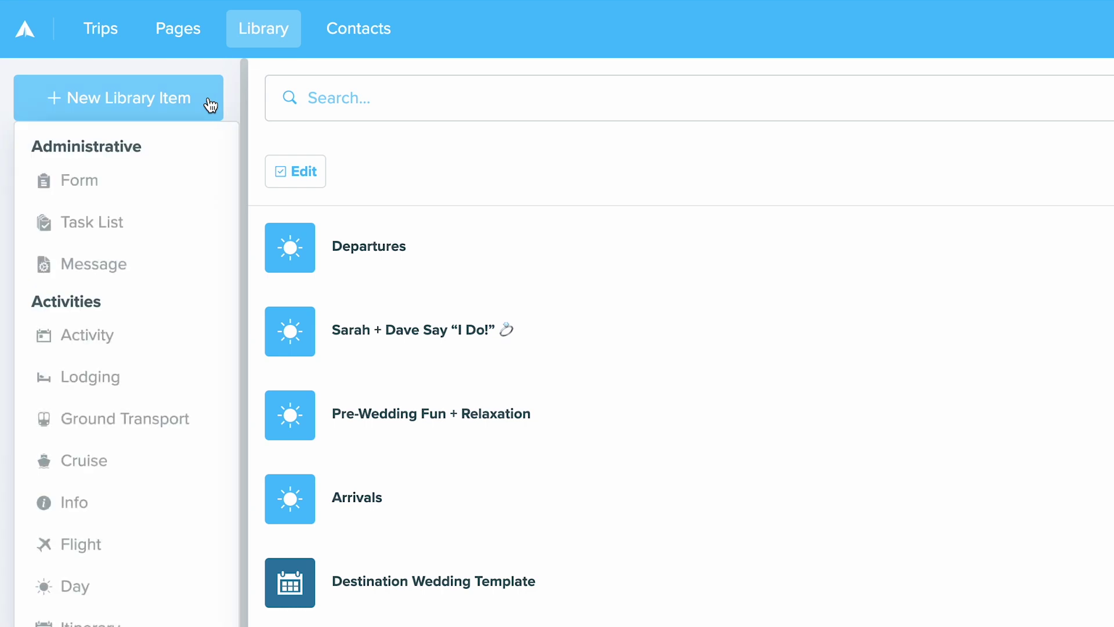
{"action": "left_click", "coordinate": [169, 221]}
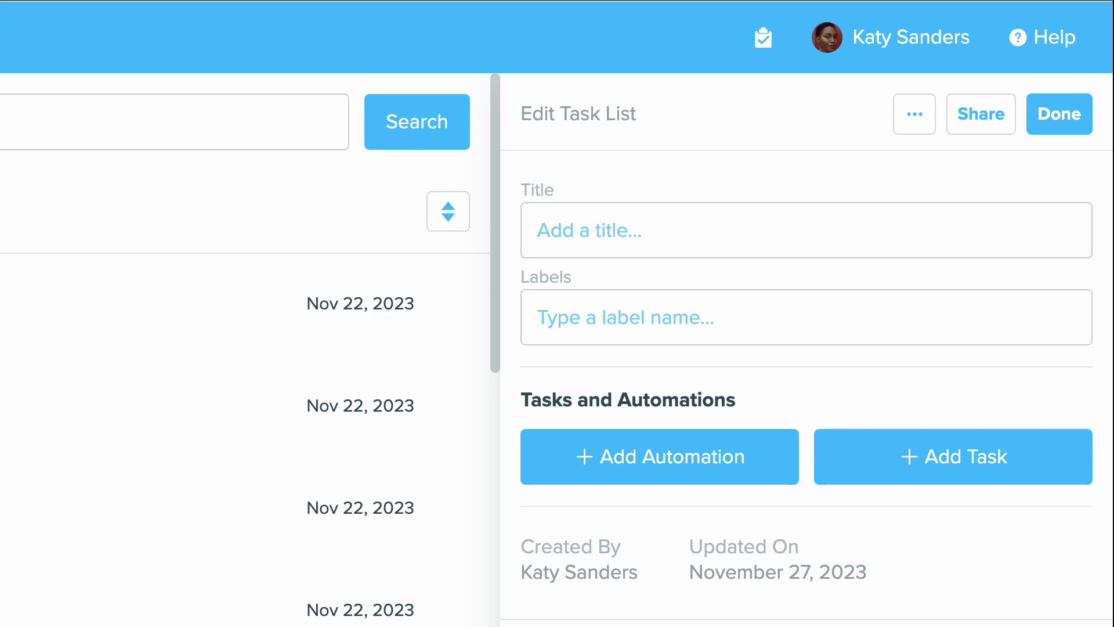
- Import the Pre & Post Trip Task List (Sharing) tasks into the A Week in Rome trip
{"action": "left_click", "coordinate": [114, 30]}
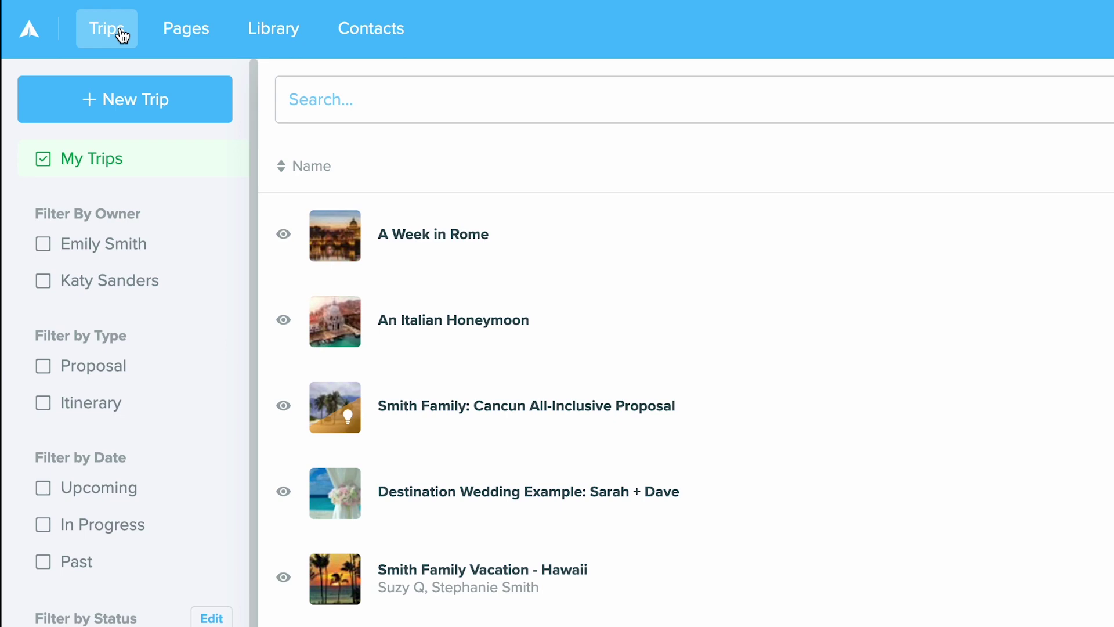
{"action": "left_click", "coordinate": [417, 230]}
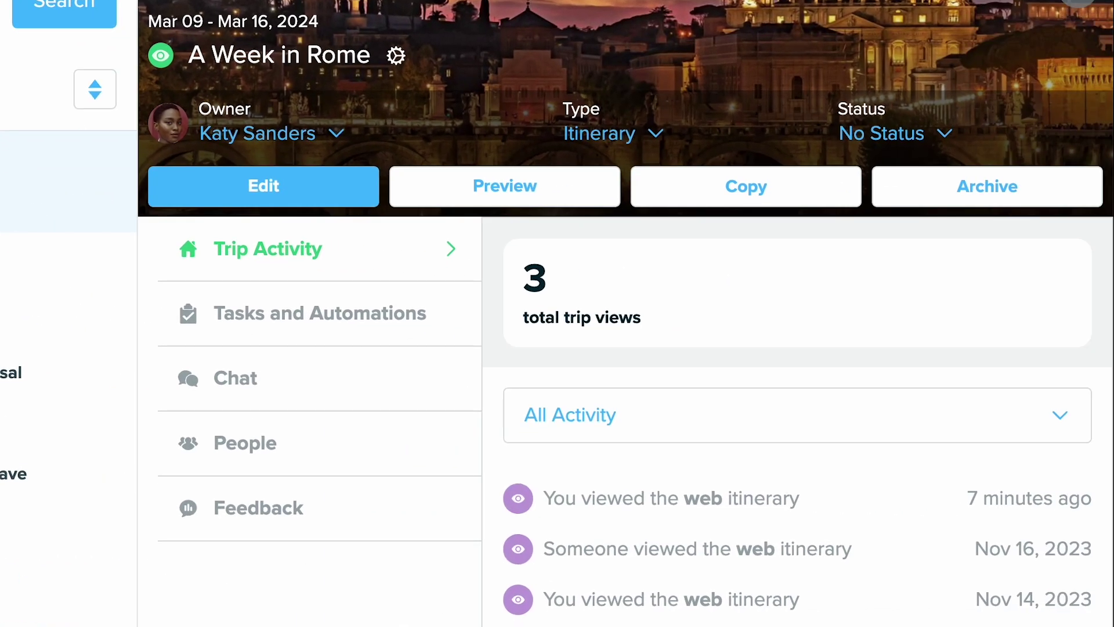
{"action": "left_click", "coordinate": [305, 331]}
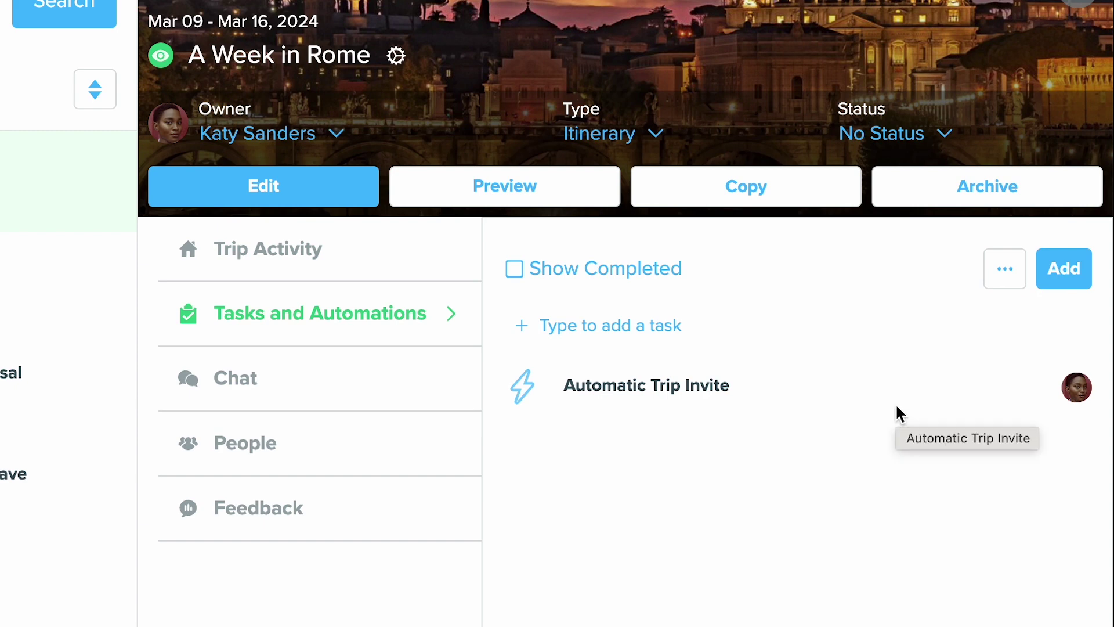
{"action": "left_click", "coordinate": [1065, 280]}
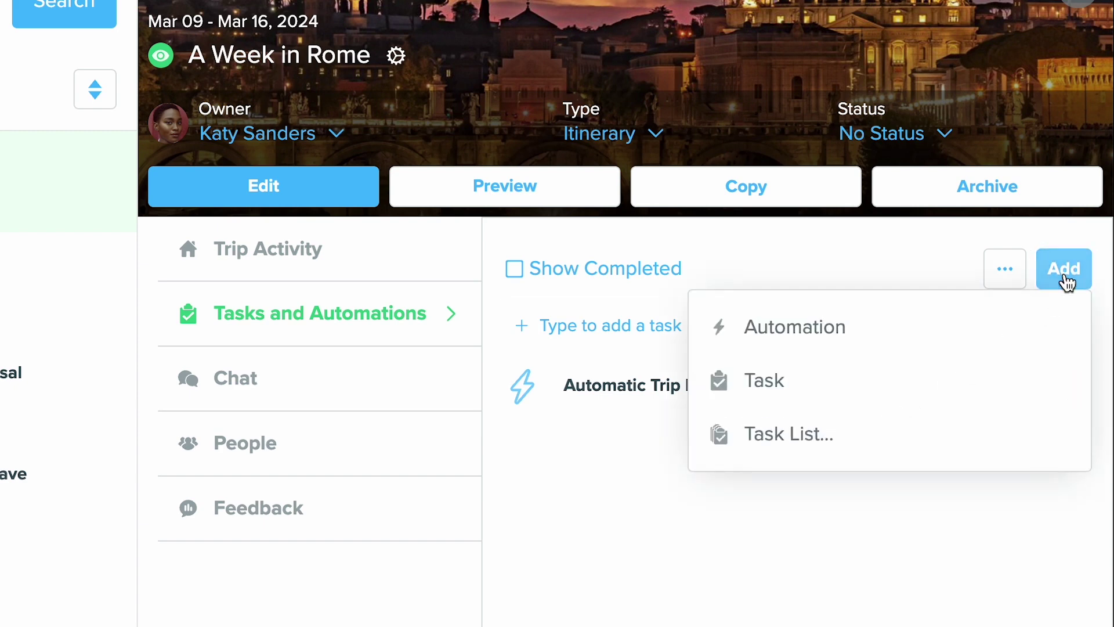
{"action": "left_click", "coordinate": [901, 452]}
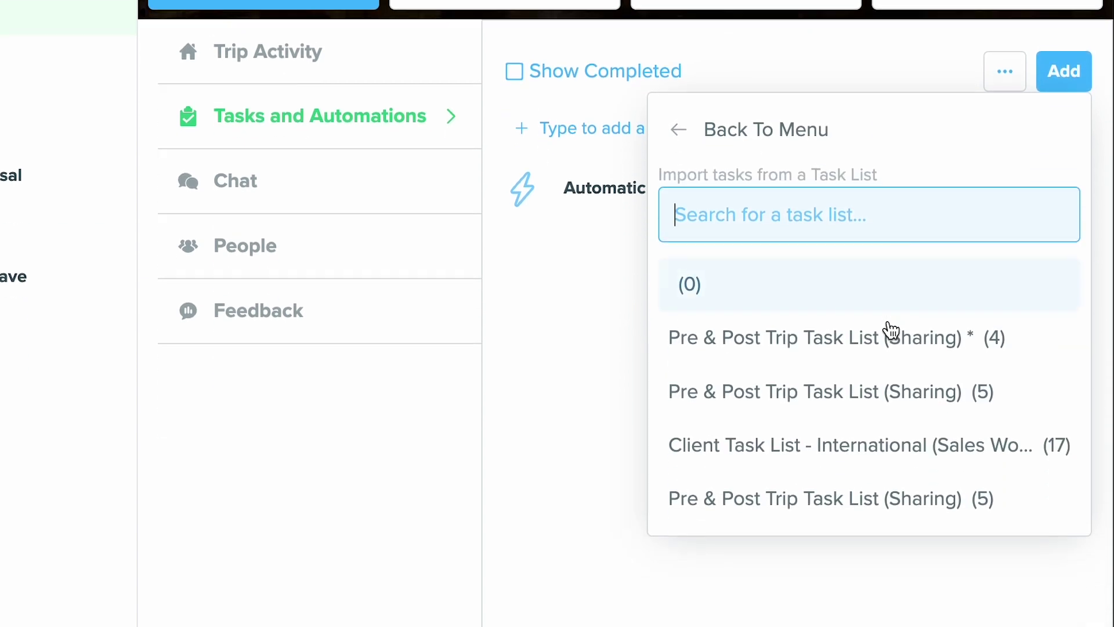
{"action": "left_click", "coordinate": [880, 397]}
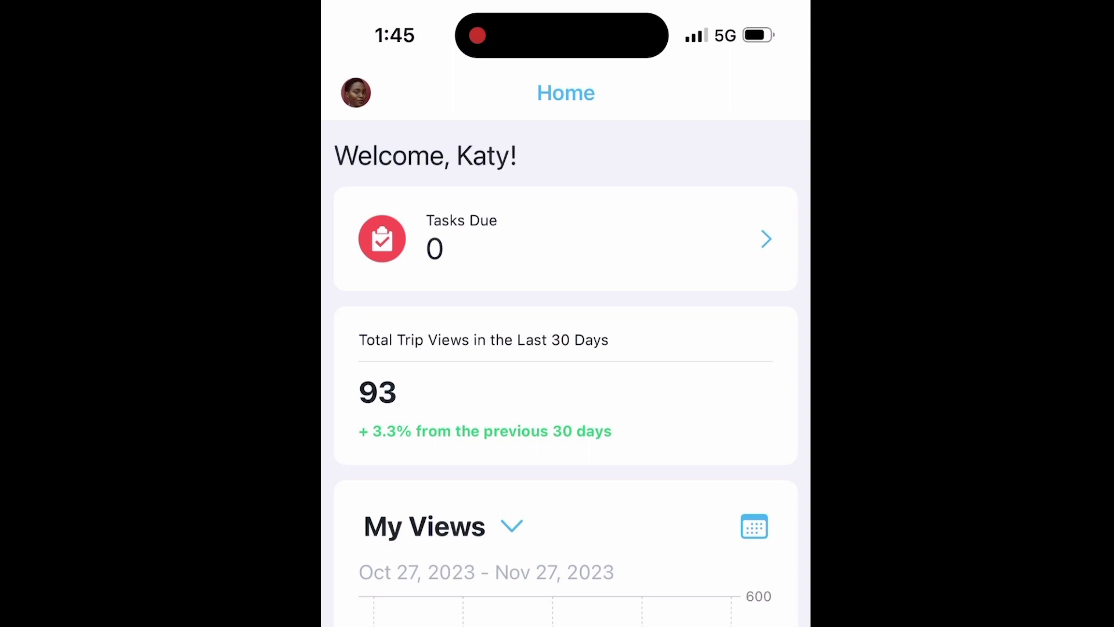
- Create a new task titled 'Contact supplier' in the mobile Tasks list
{"action": "left_click", "coordinate": [566, 239]}
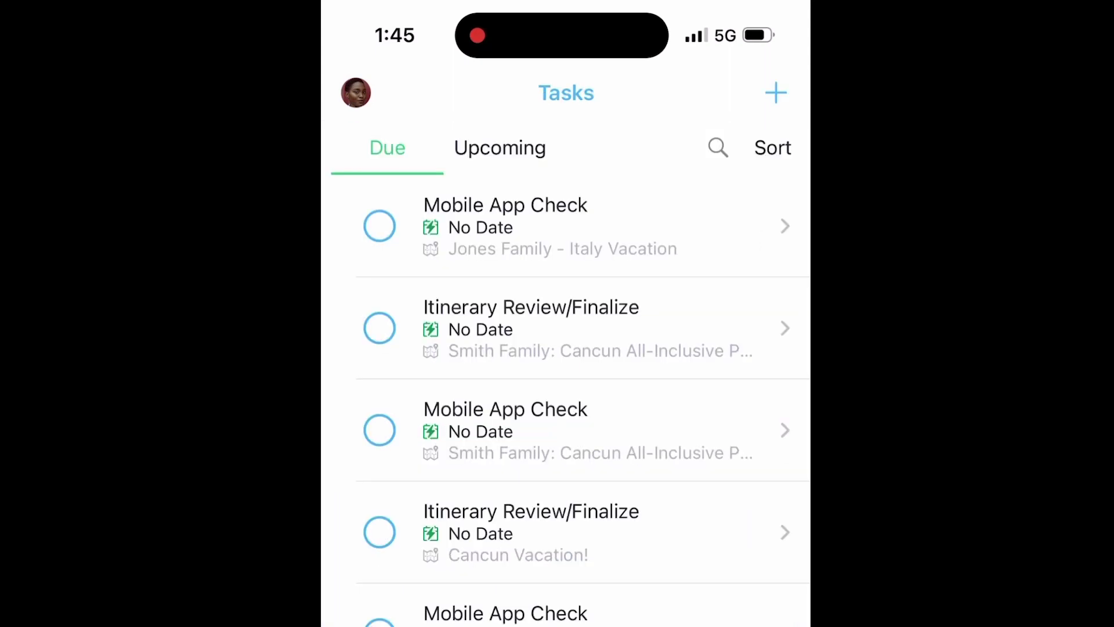
{"action": "left_click", "coordinate": [775, 93]}
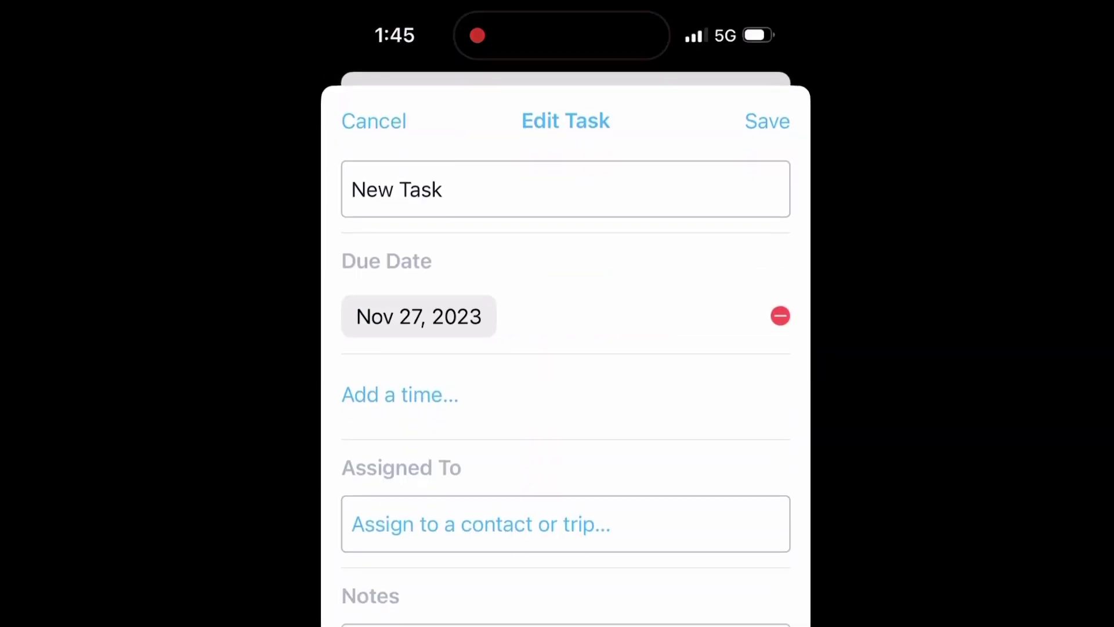
{"action": "left_click", "coordinate": [442, 188]}
{"action": "triple_click", "coordinate": [397, 188]}
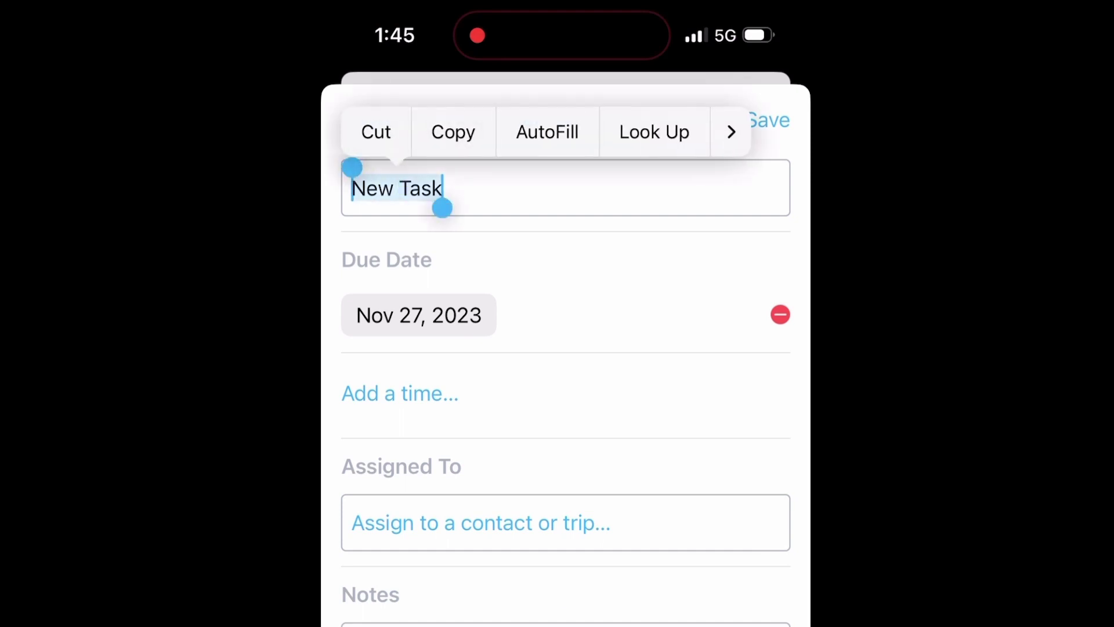
{"action": "type", "text": "Contact "}
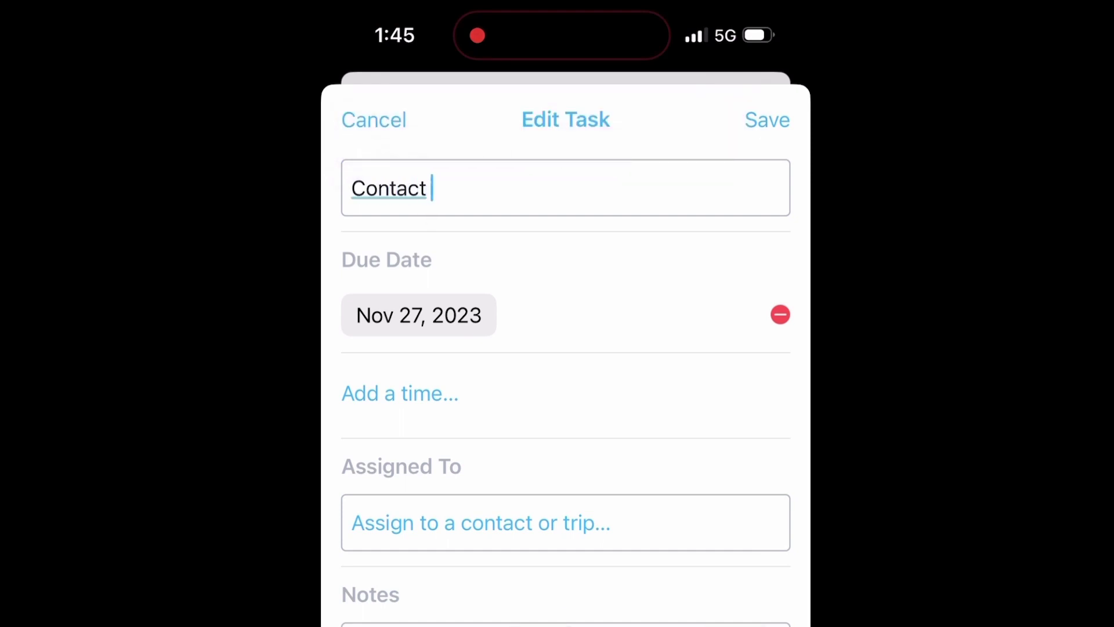
{"action": "type", "text": "supplier"}
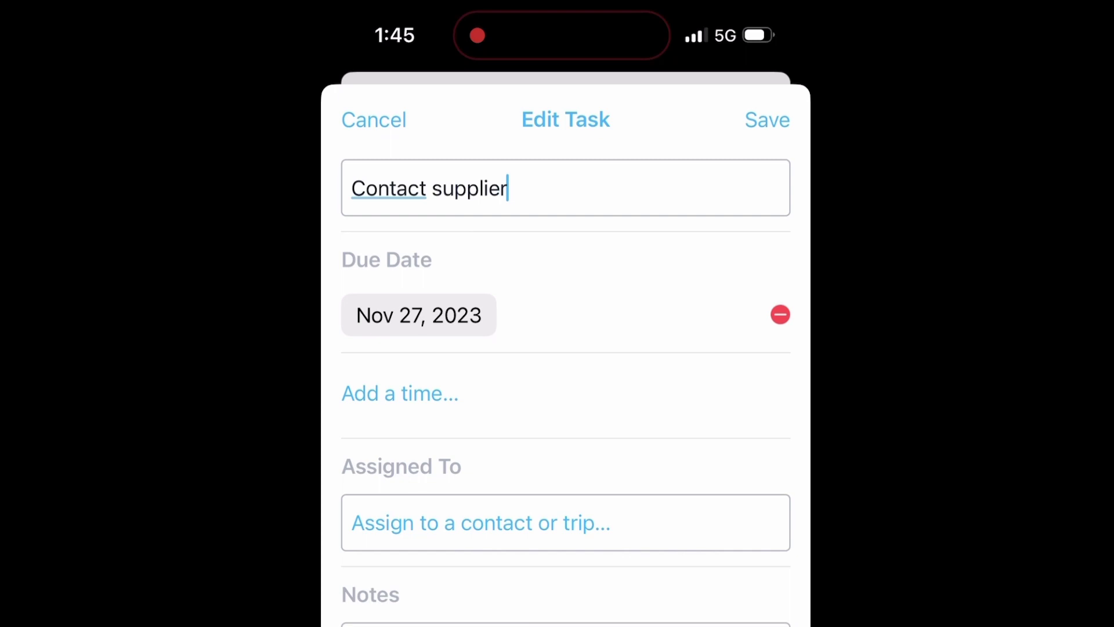
- Set the task's due date to Nov 30, 2023 at 11:00 AM
{"action": "left_click", "coordinate": [418, 315]}
{"action": "left_click", "coordinate": [592, 626]}
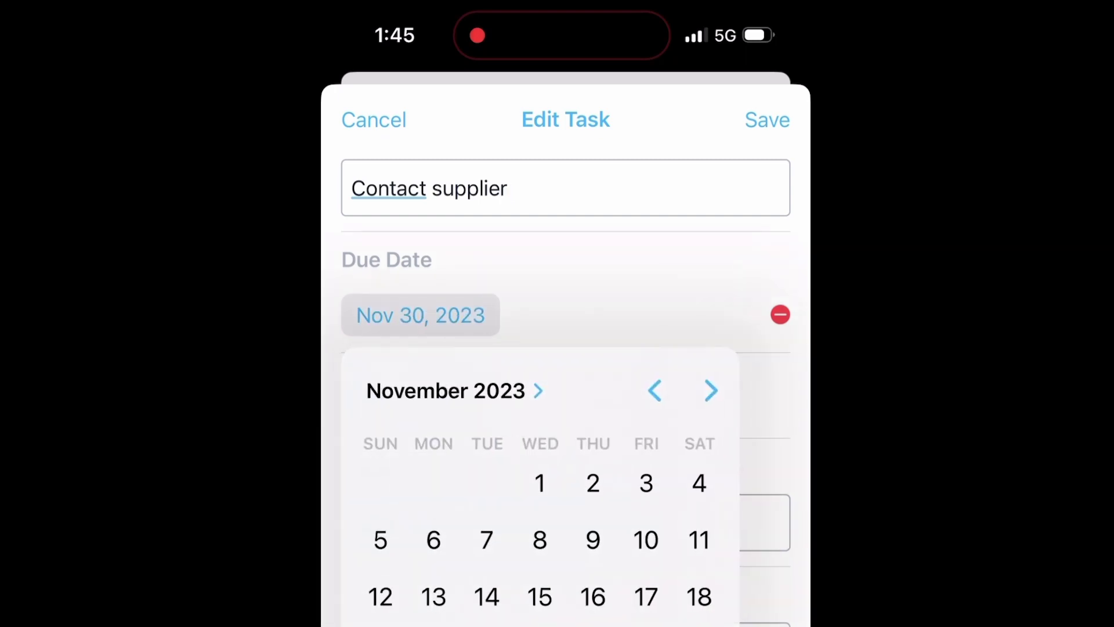
{"action": "left_click", "coordinate": [400, 394]}
{"action": "left_click", "coordinate": [395, 392]}
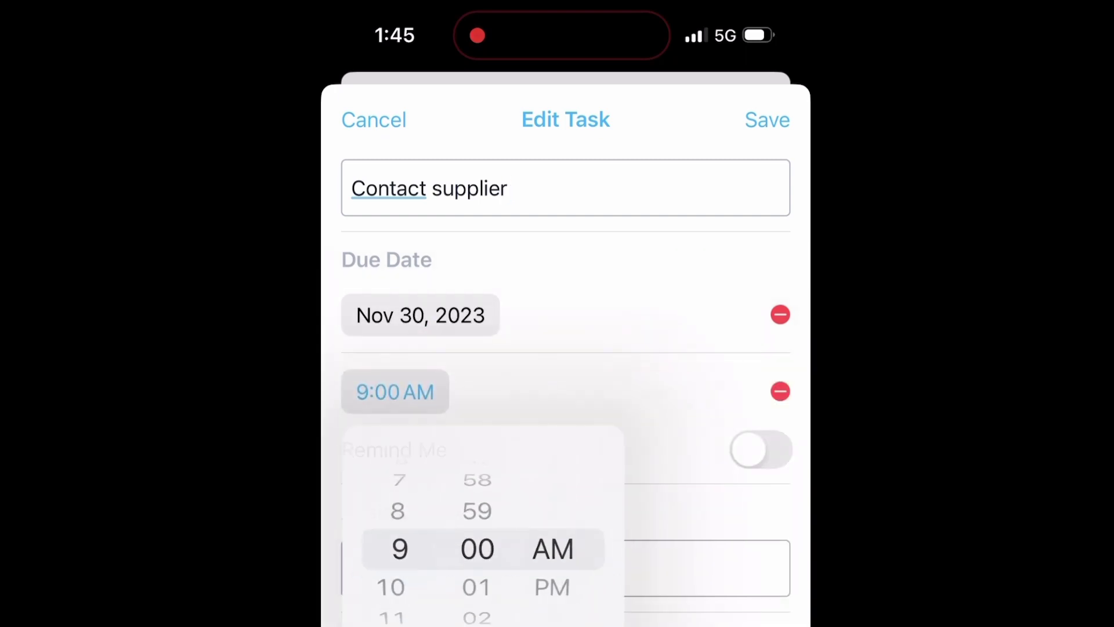
{"action": "left_click_drag", "start_coordinate": [399, 591], "coordinate": [399, 513]}
{"action": "left_click", "coordinate": [508, 188]}
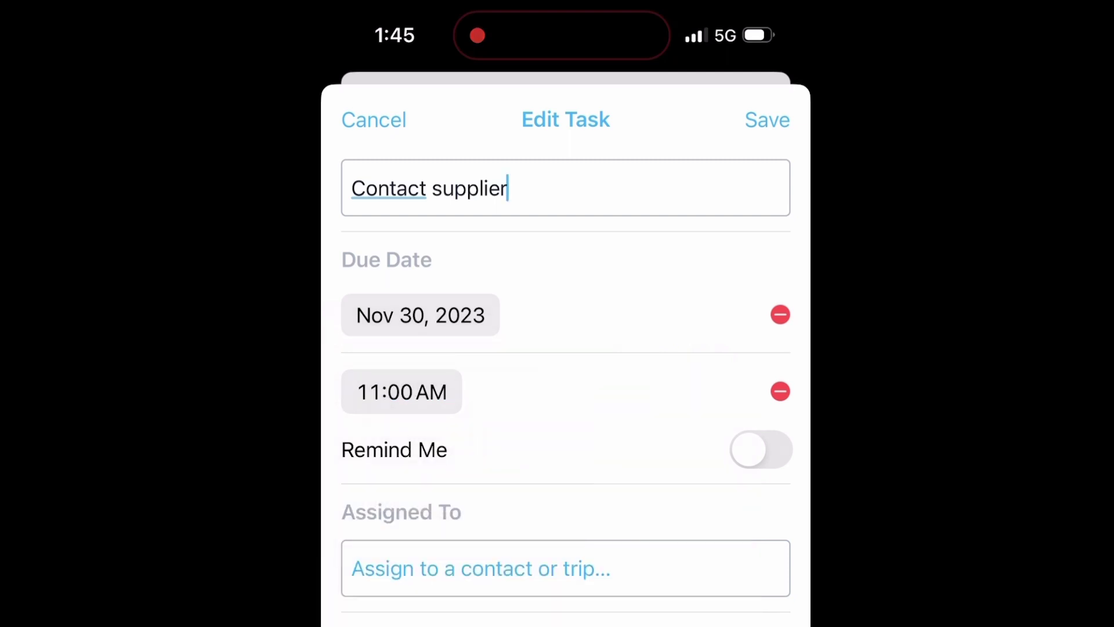
- Turn on Remind Me and add the note 'Notes here!'
{"action": "left_click", "coordinate": [761, 450]}
{"action": "scroll", "coordinate": [565, 406], "scroll_direction": "down", "scroll_amount": 3}
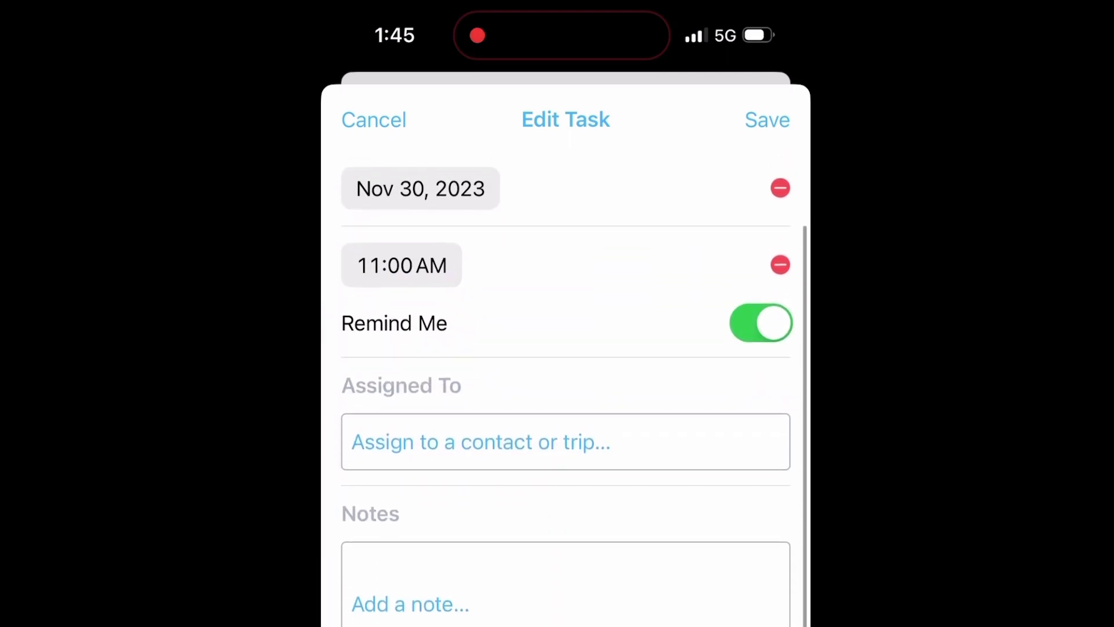
{"action": "left_click", "coordinate": [354, 580]}
{"action": "type", "text": "Not"}
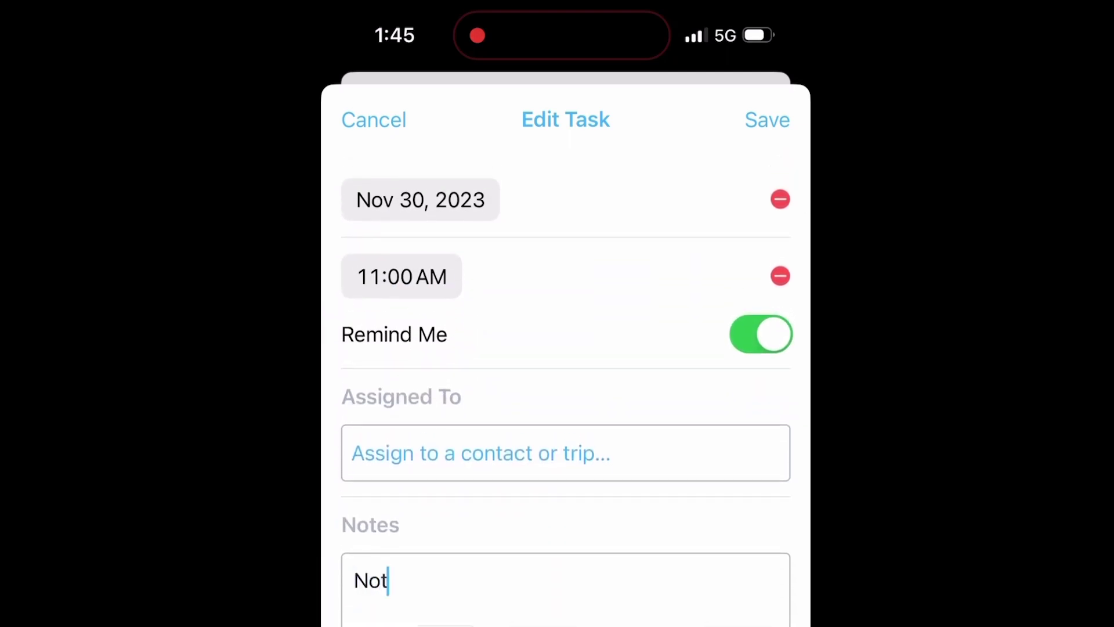
{"action": "type", "text": "es here!"}
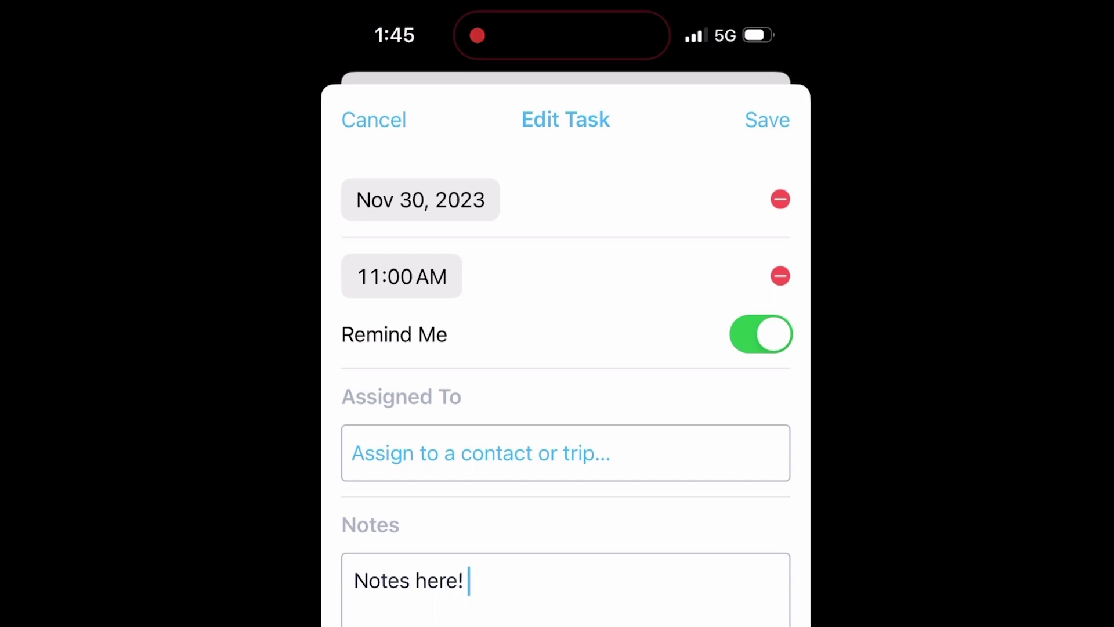
{"action": "scroll", "coordinate": [566, 389], "scroll_direction": "up", "scroll_amount": 3}
- Assign the task to the suggested contact and save it
{"action": "left_click", "coordinate": [407, 568]}
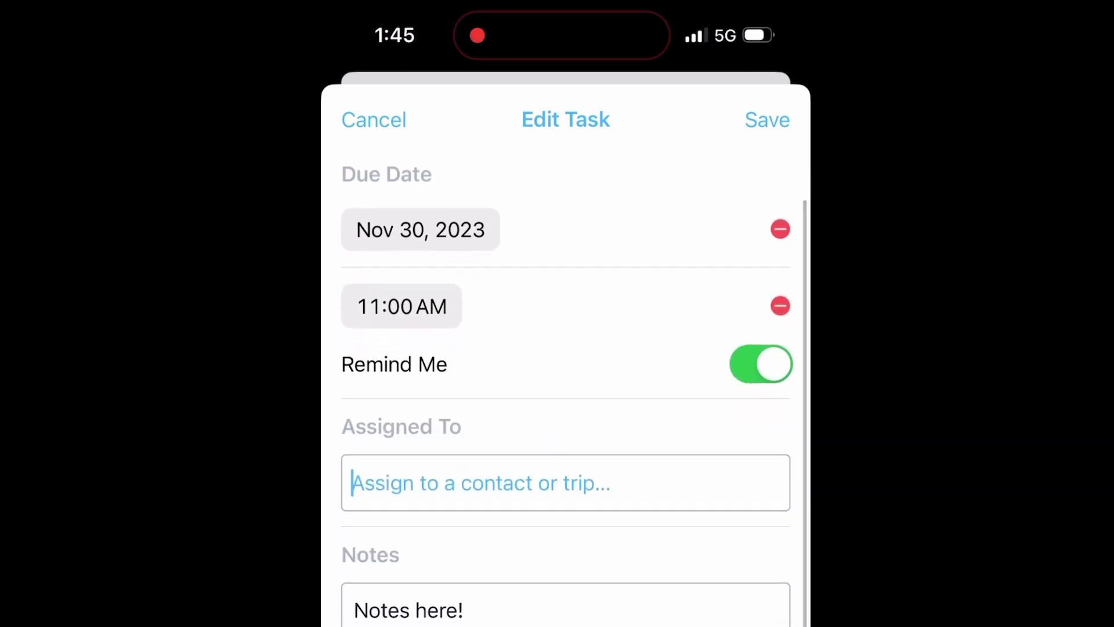
{"action": "type", "text": "Jo"}
{"action": "left_click", "coordinate": [453, 592]}
{"action": "scroll", "coordinate": [566, 388], "scroll_direction": "up", "scroll_amount": 3}
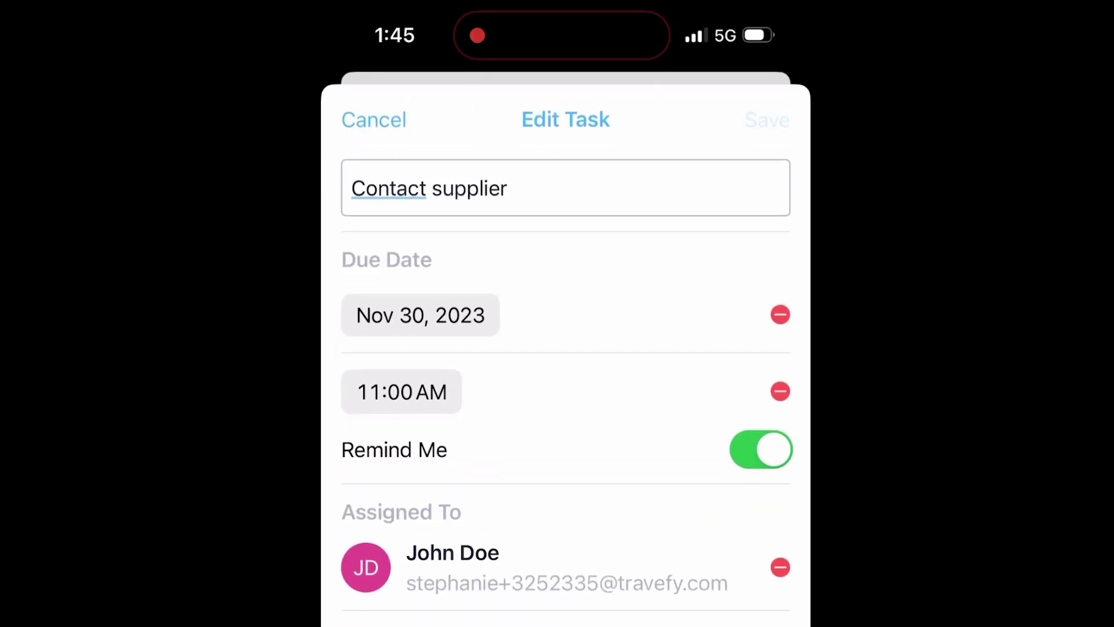
{"action": "left_click", "coordinate": [767, 120]}
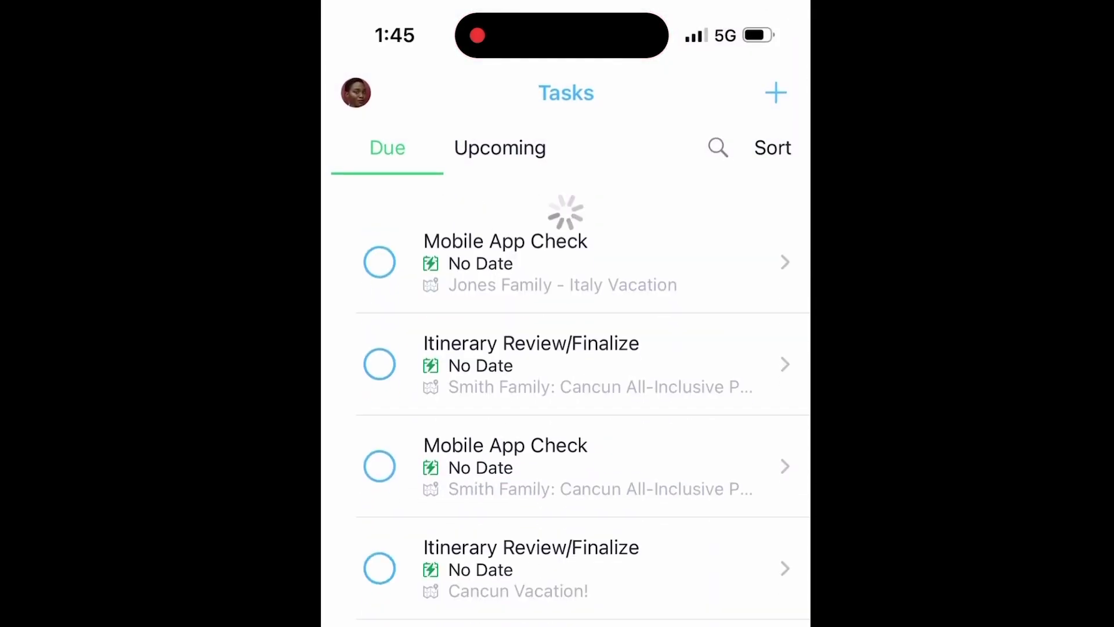